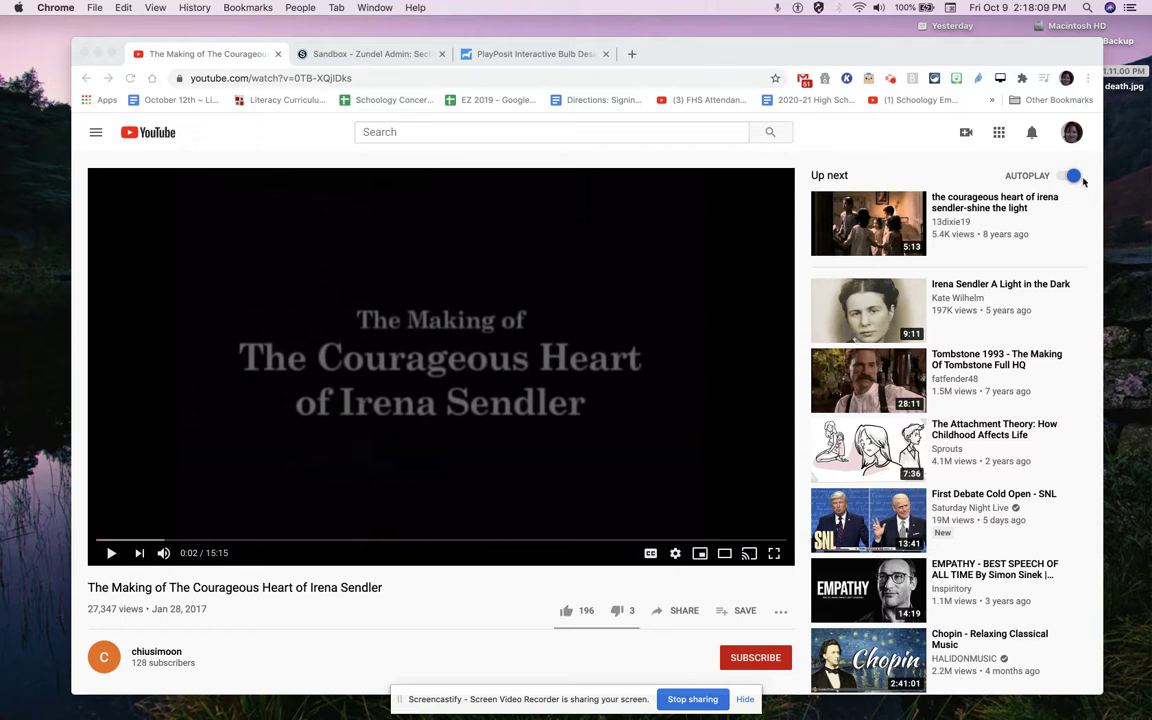
- Activate YouTube's Restricted Mode for this browser
click(968, 125)
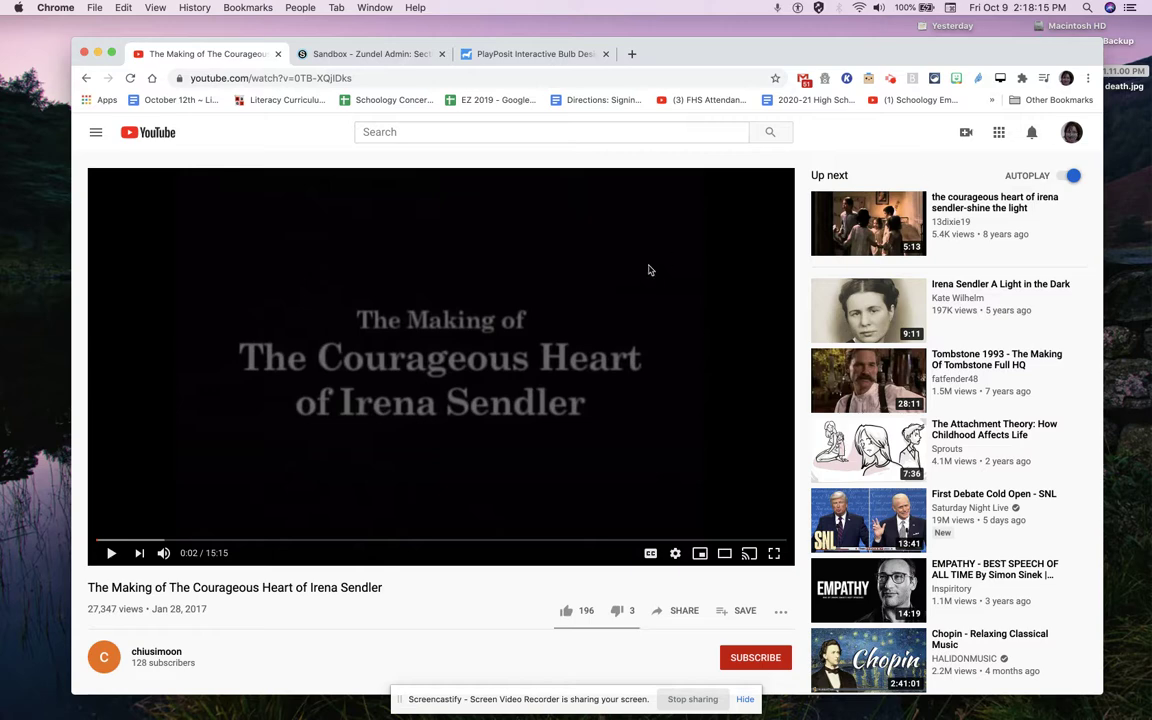
click(1070, 134)
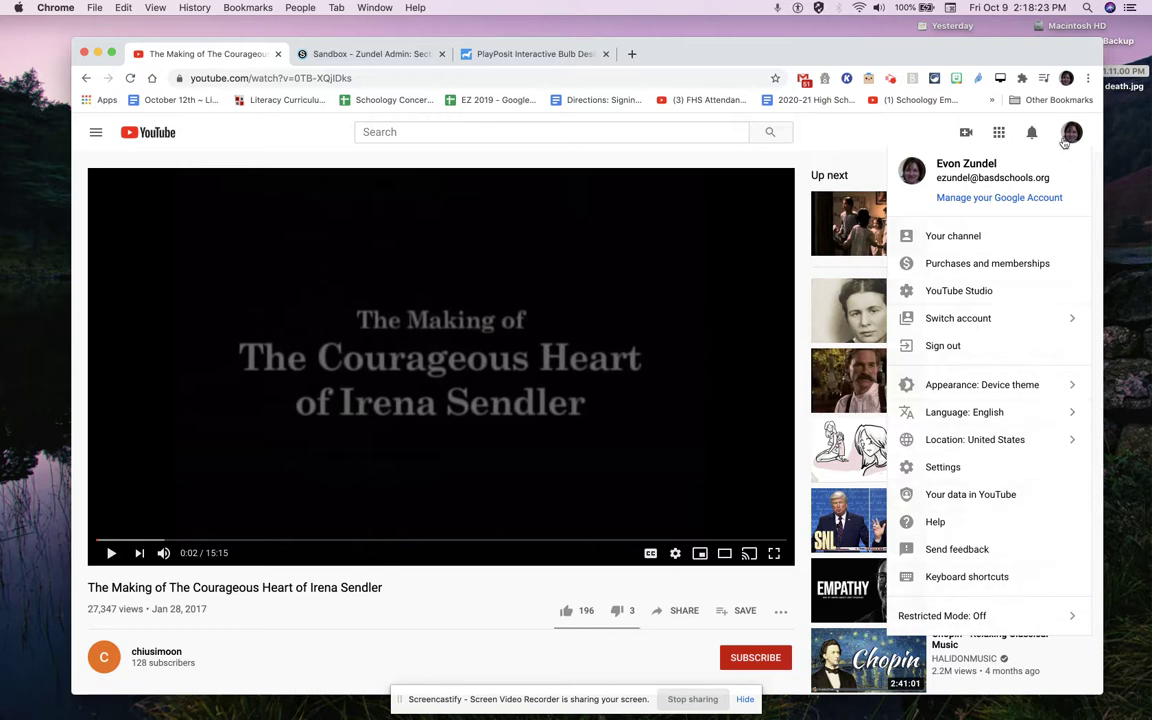
click(1011, 620)
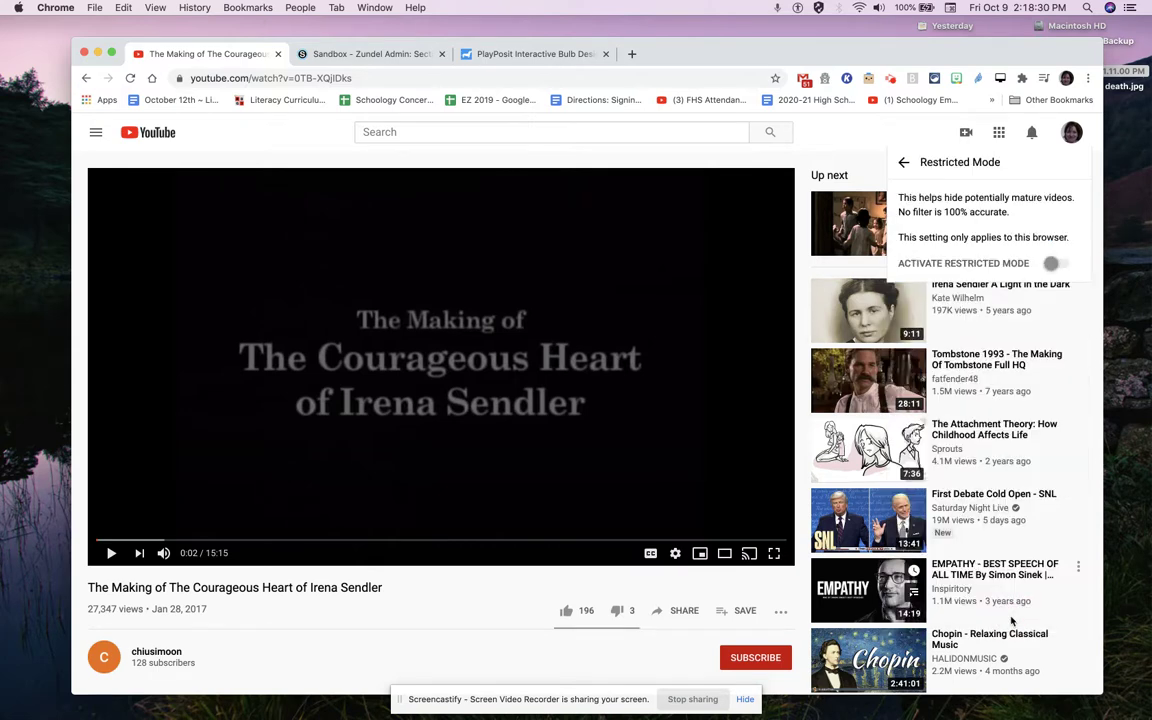
click(1062, 268)
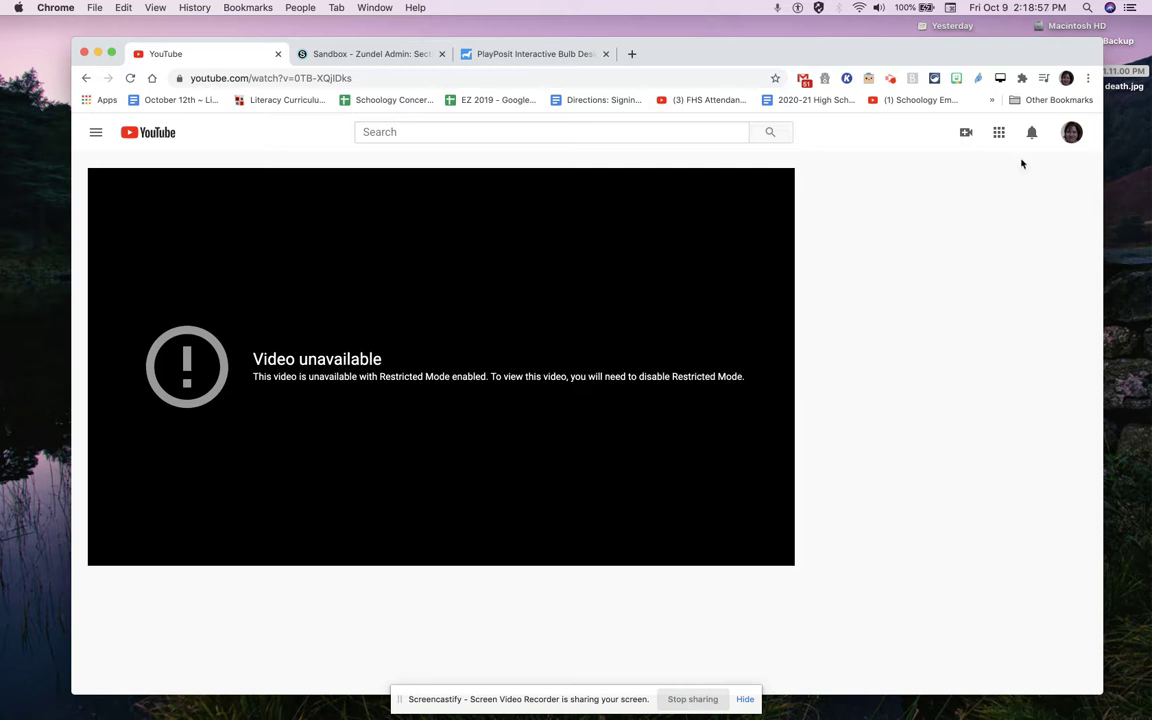
- Deactivate Restricted Mode and pause the Irena Sendler video
click(1072, 133)
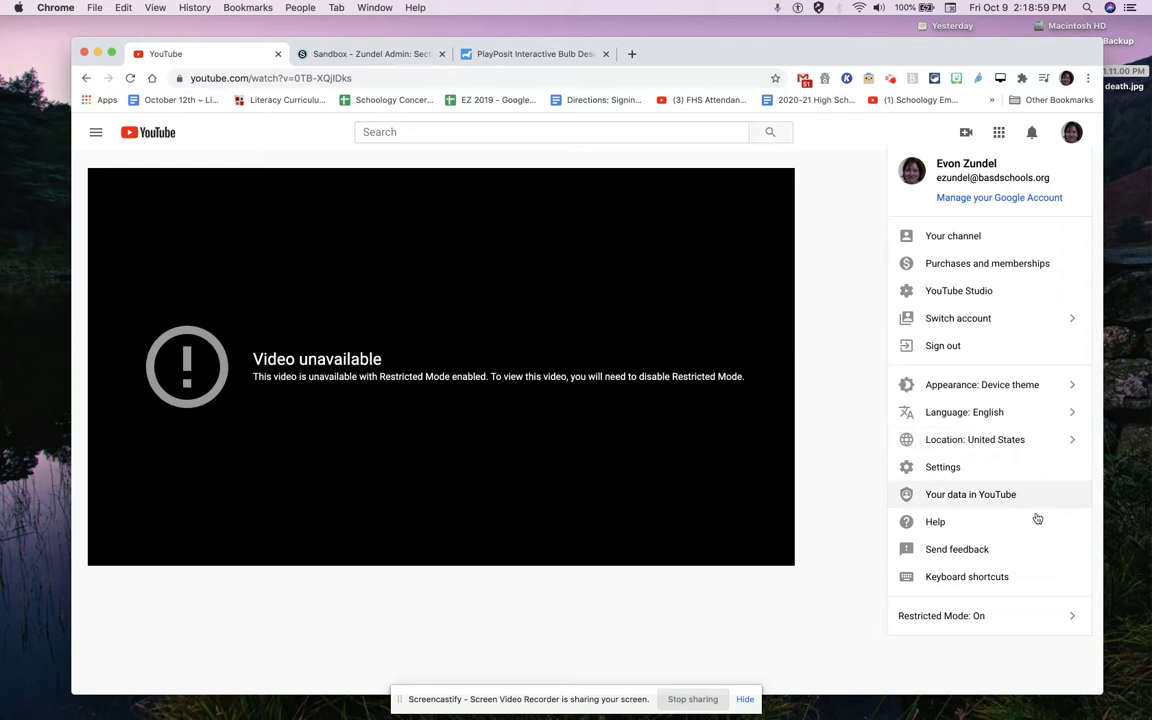
click(1024, 619)
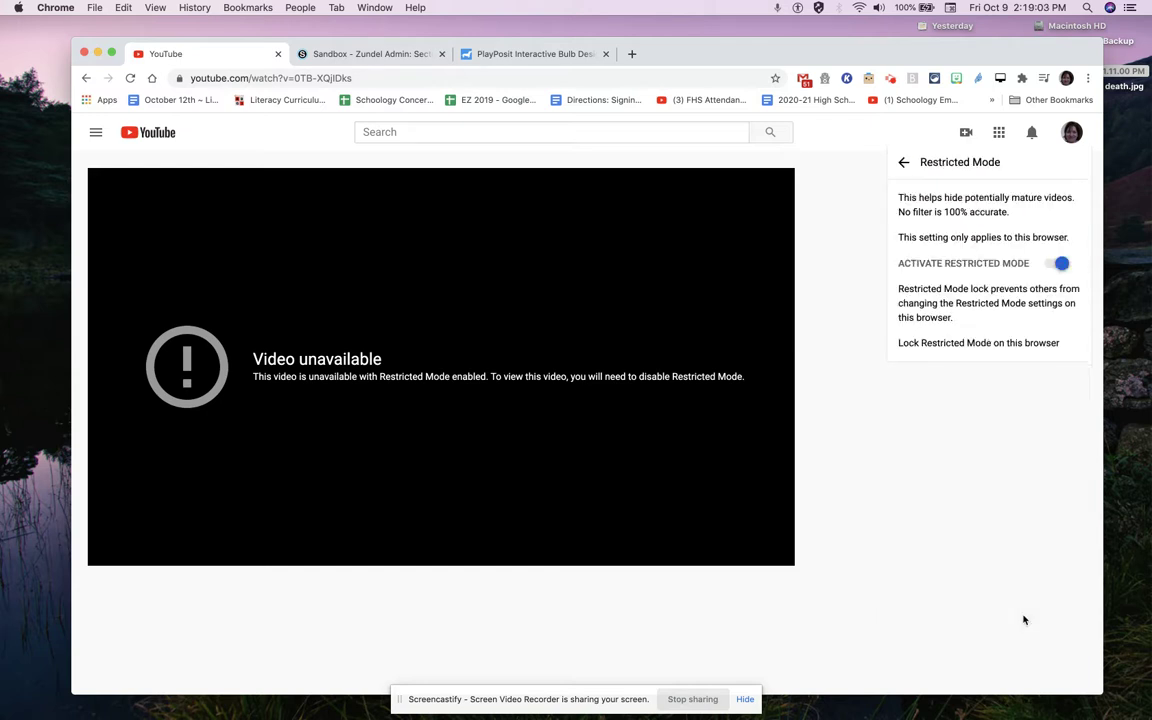
click(1052, 264)
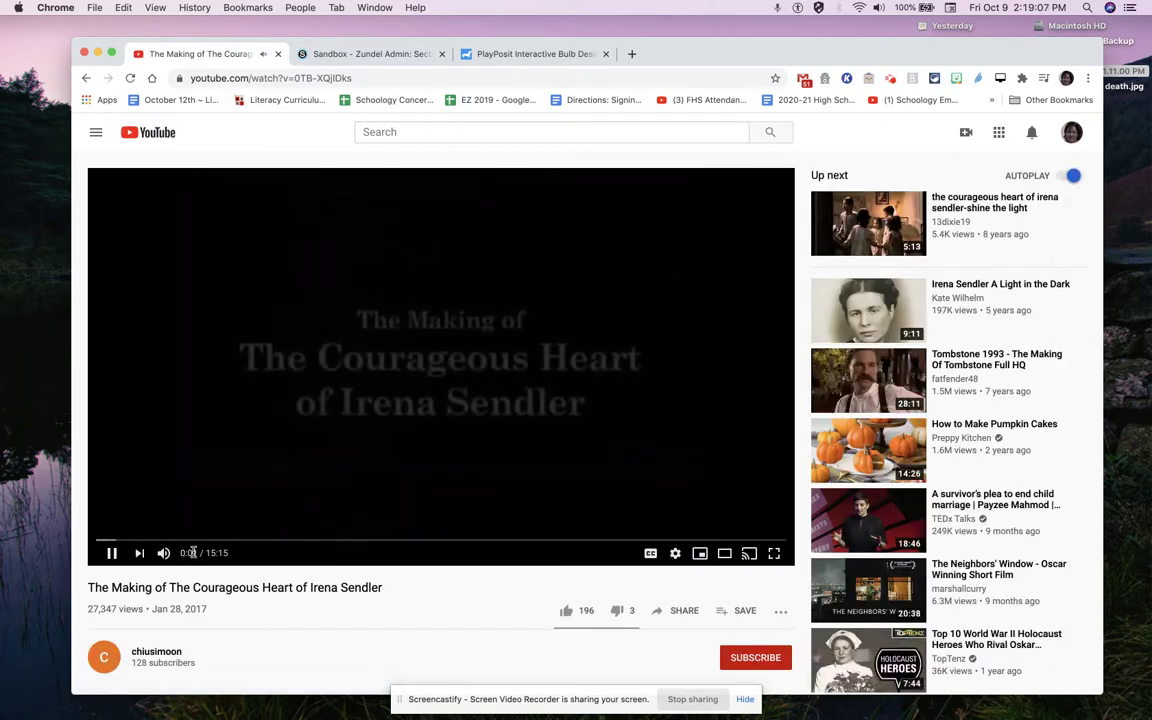
click(112, 553)
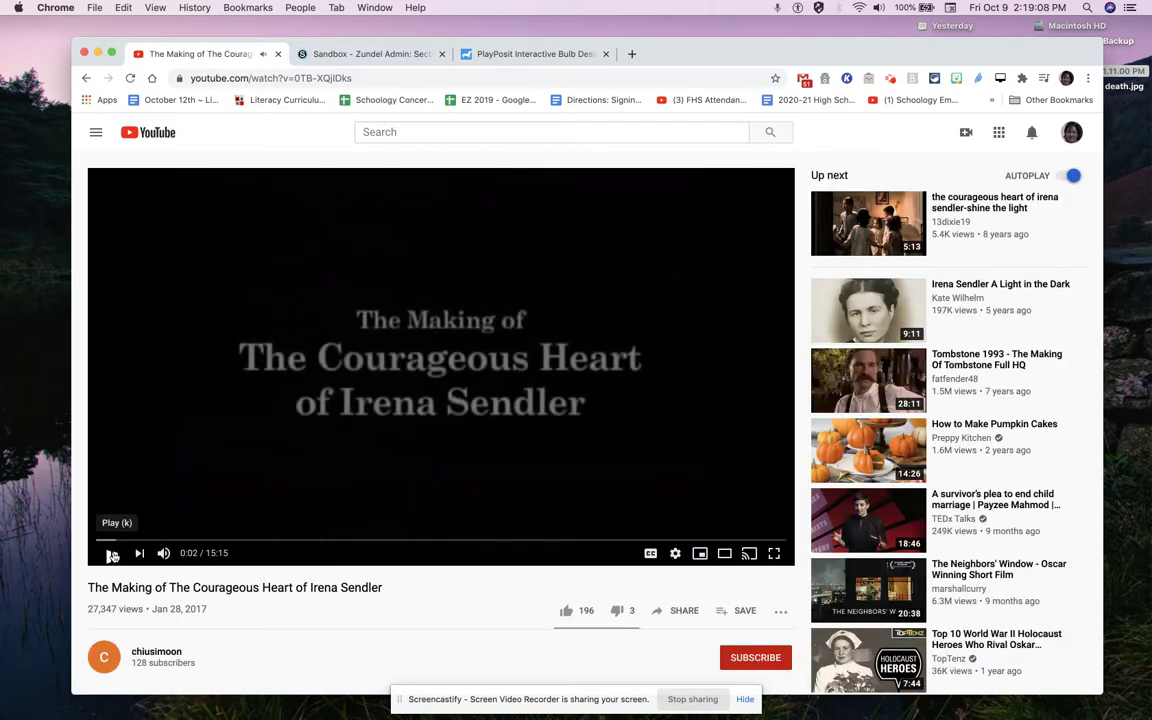
- Copy the share link of "The Making of The Courageous Heart of Irena Sendler" and close the sharing dialog
click(683, 609)
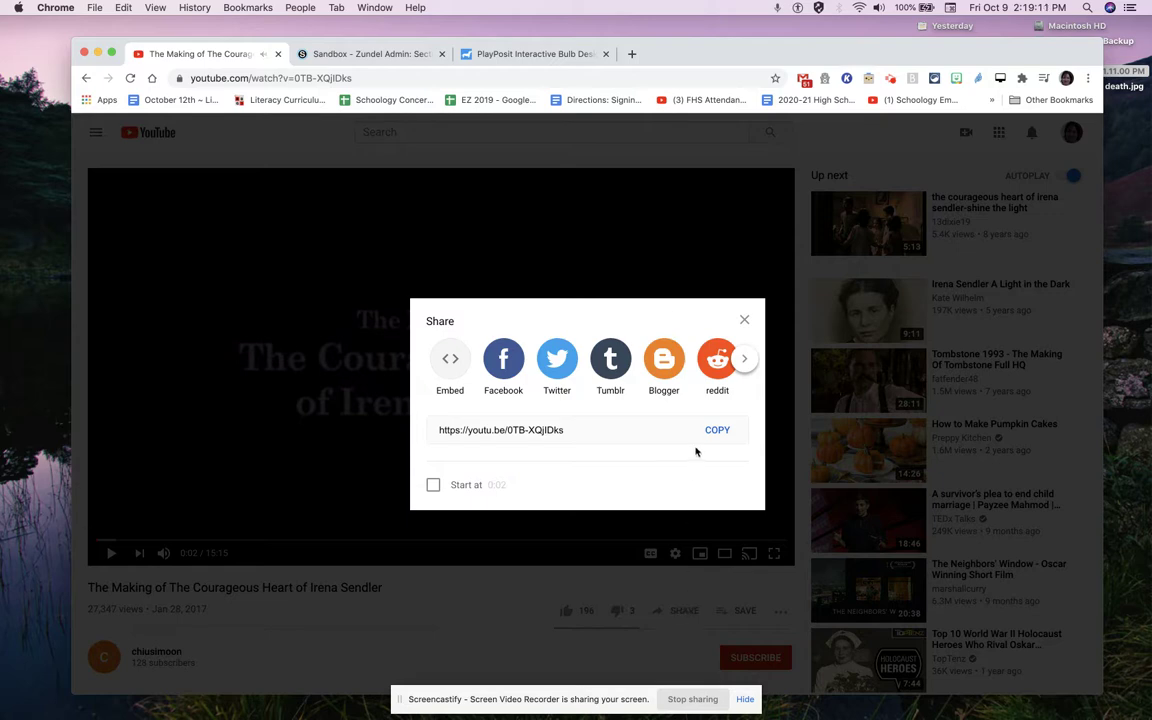
click(717, 430)
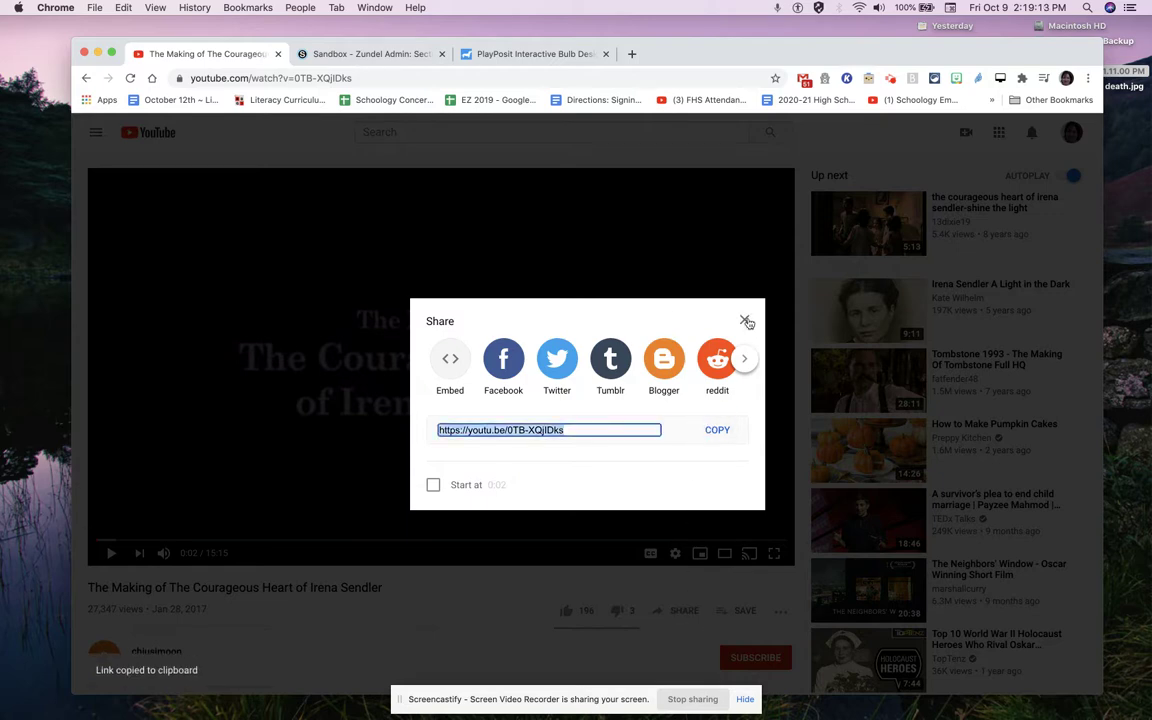
click(744, 319)
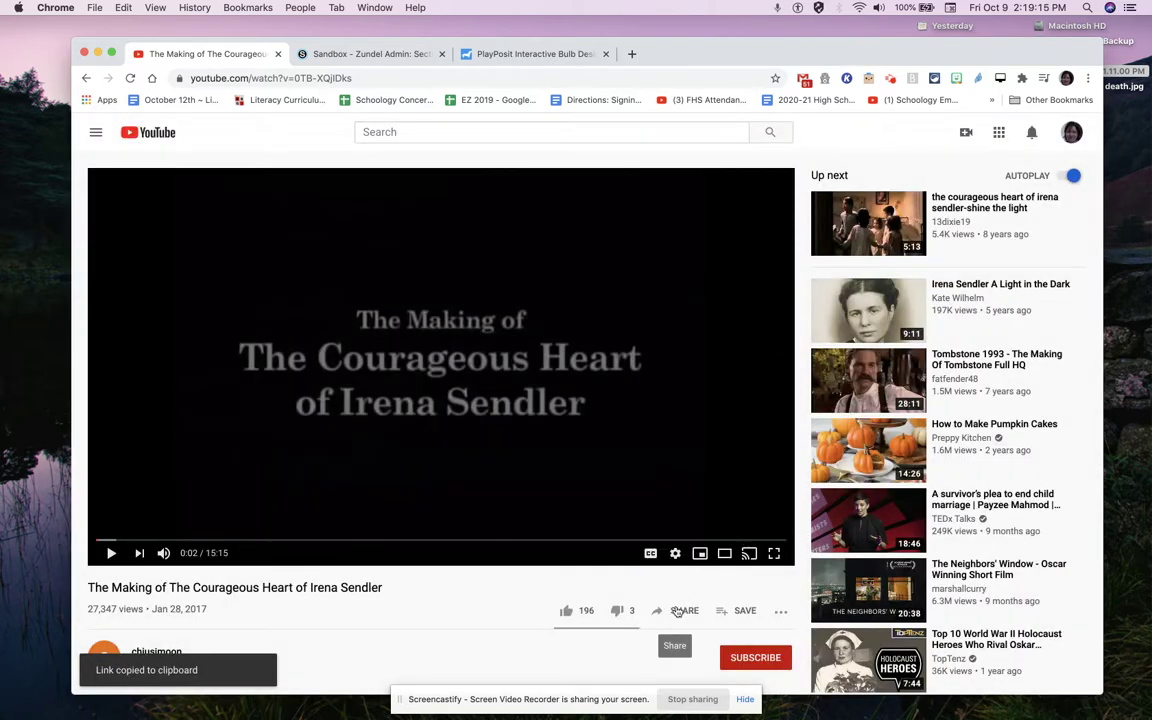
- Switch to the Schoology sandbox course and set up an external tool with provider PlayPosit, titled "The Courageous Heart of Irena Sendler"
click(414, 58)
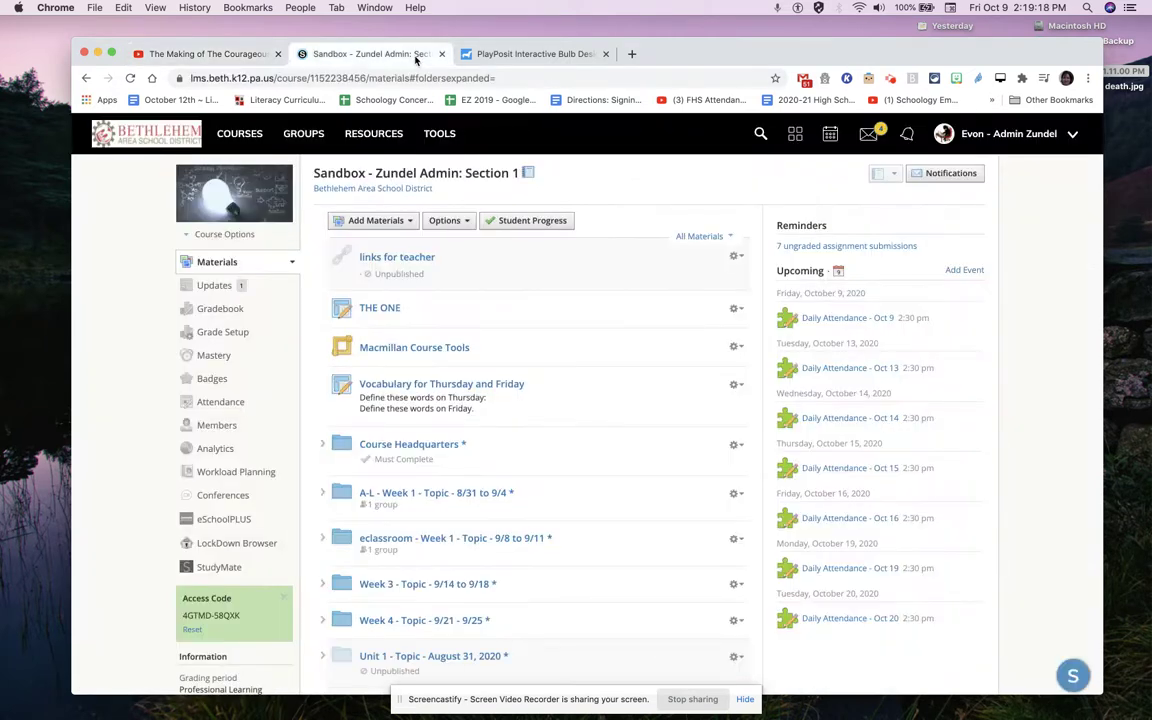
click(410, 222)
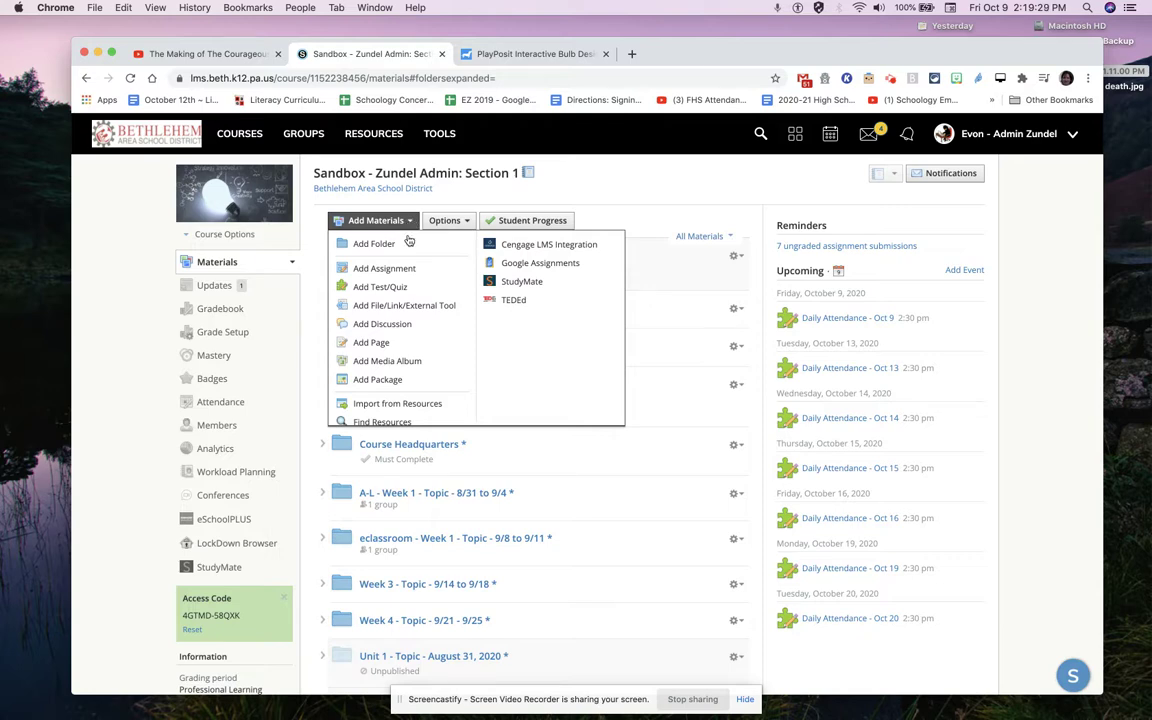
click(397, 307)
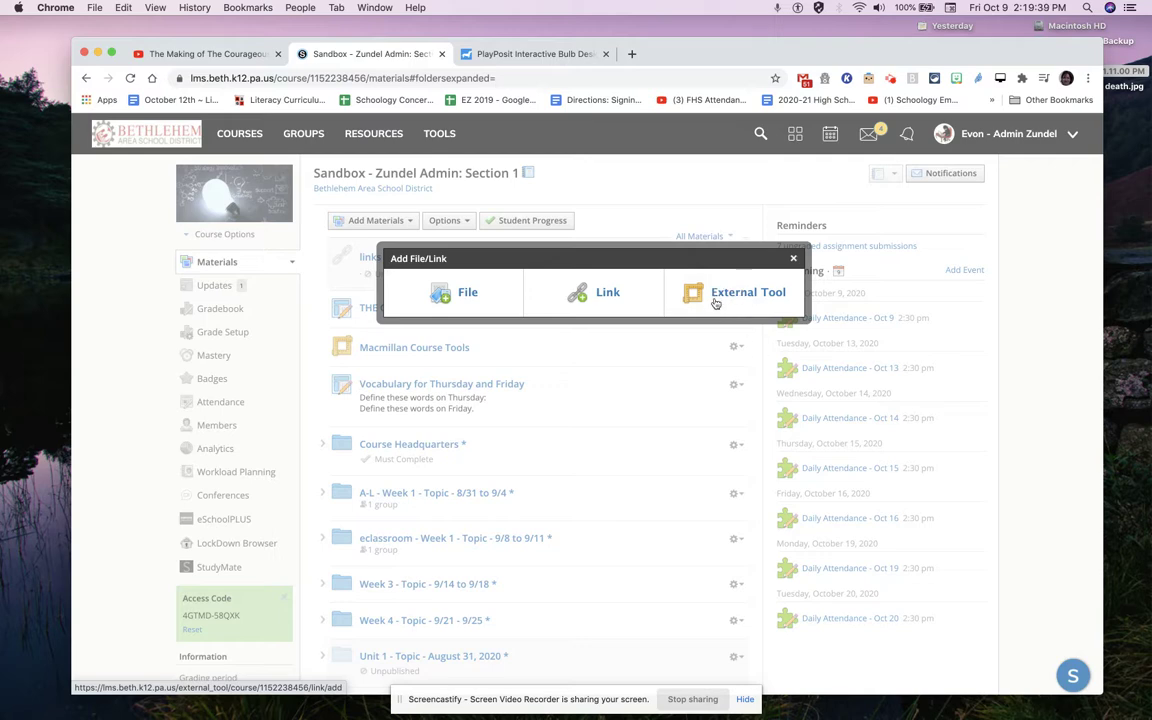
click(731, 295)
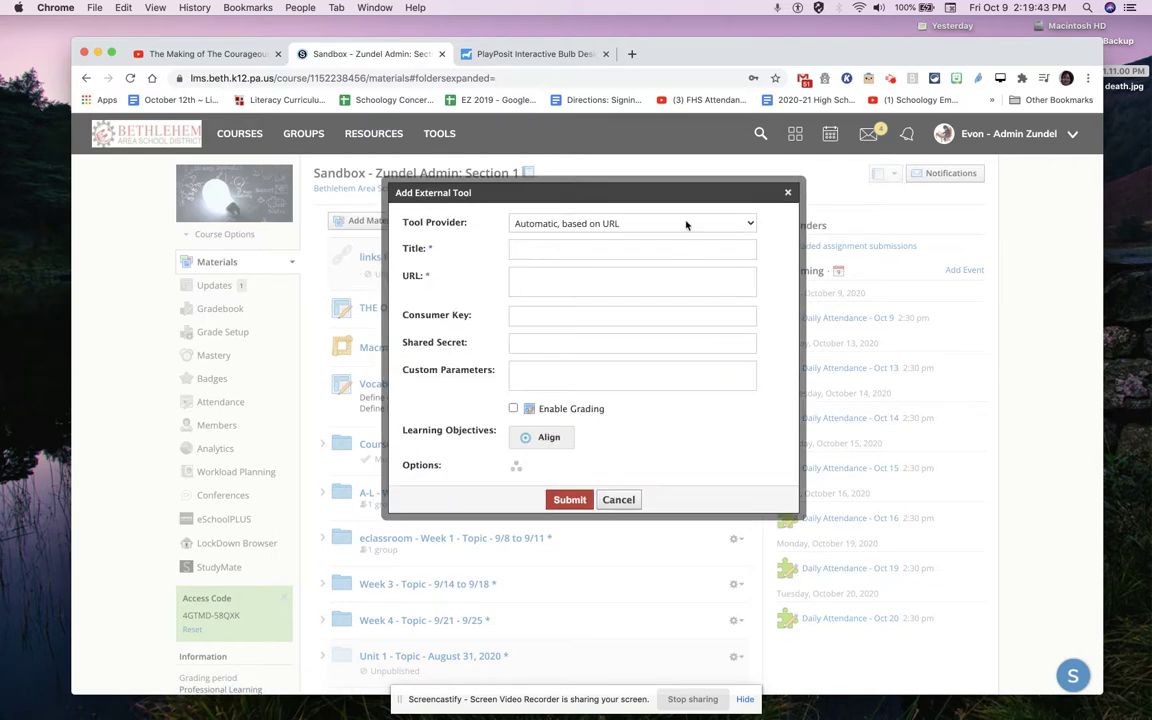
click(688, 224)
click(676, 262)
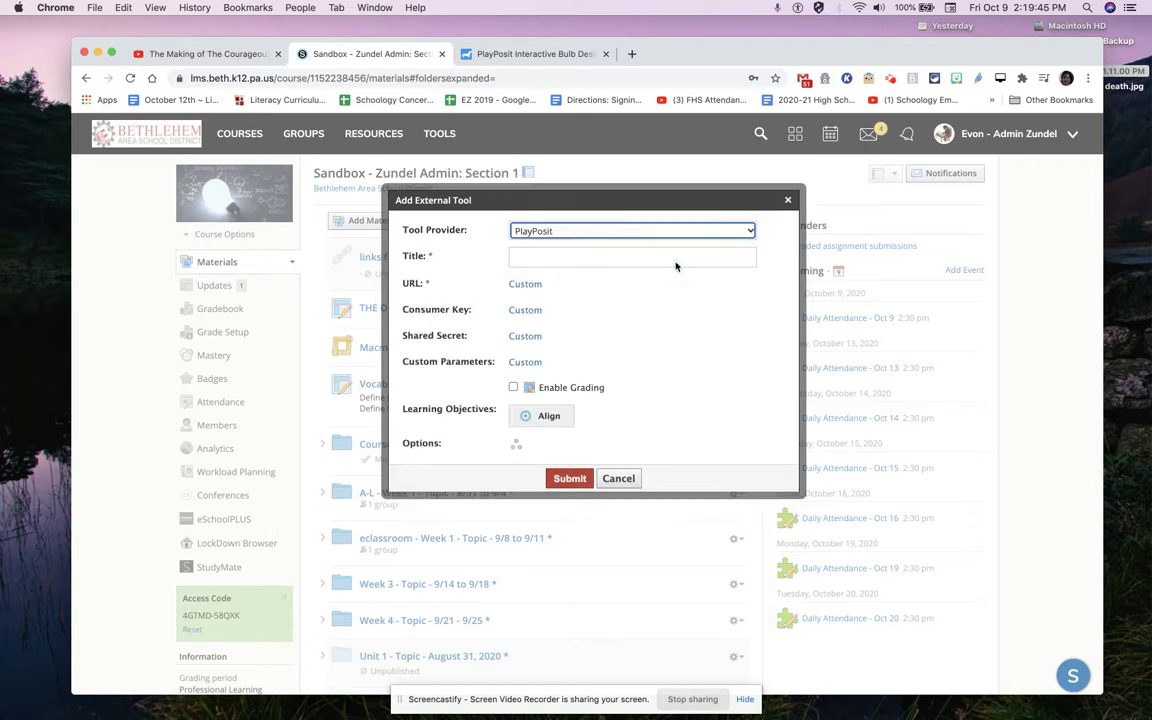
click(643, 257)
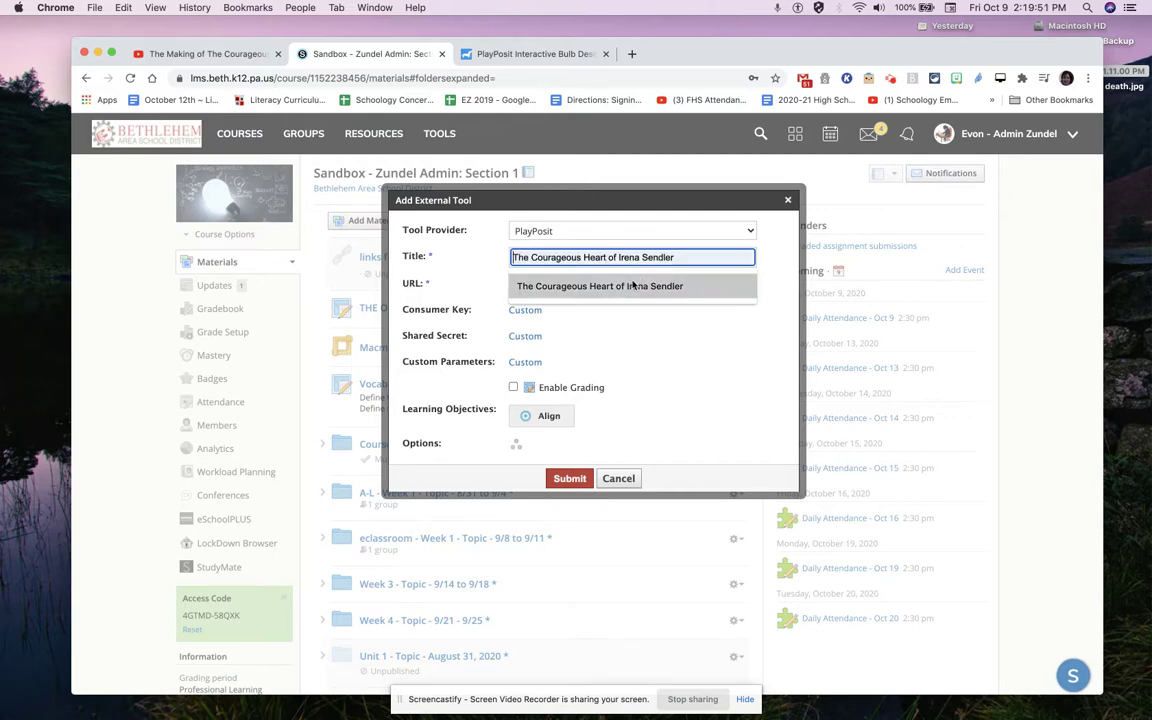
click(632, 286)
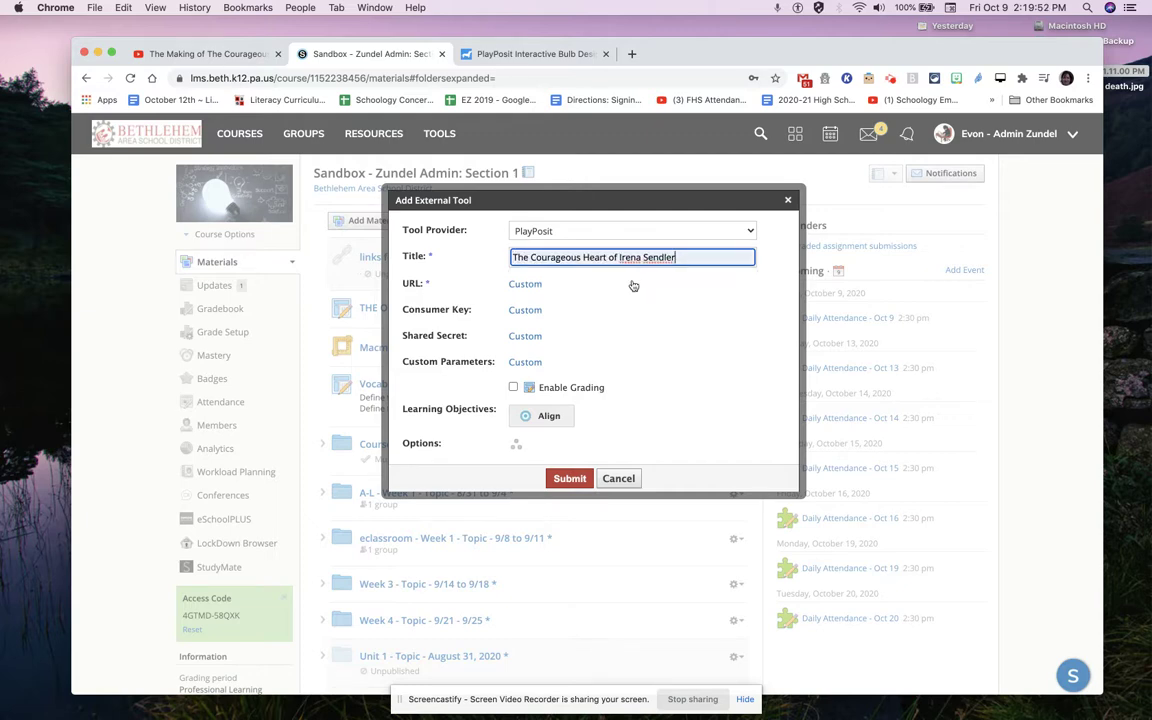
click(514, 388)
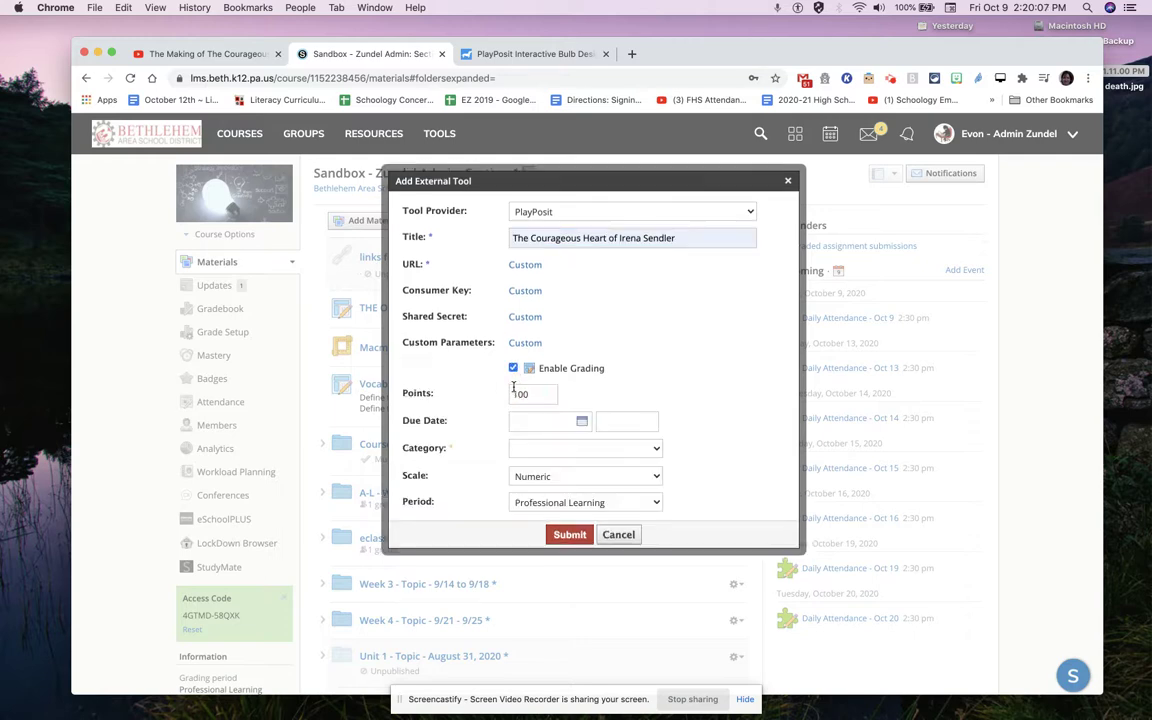
drag(533, 394, 501, 398)
click(514, 369)
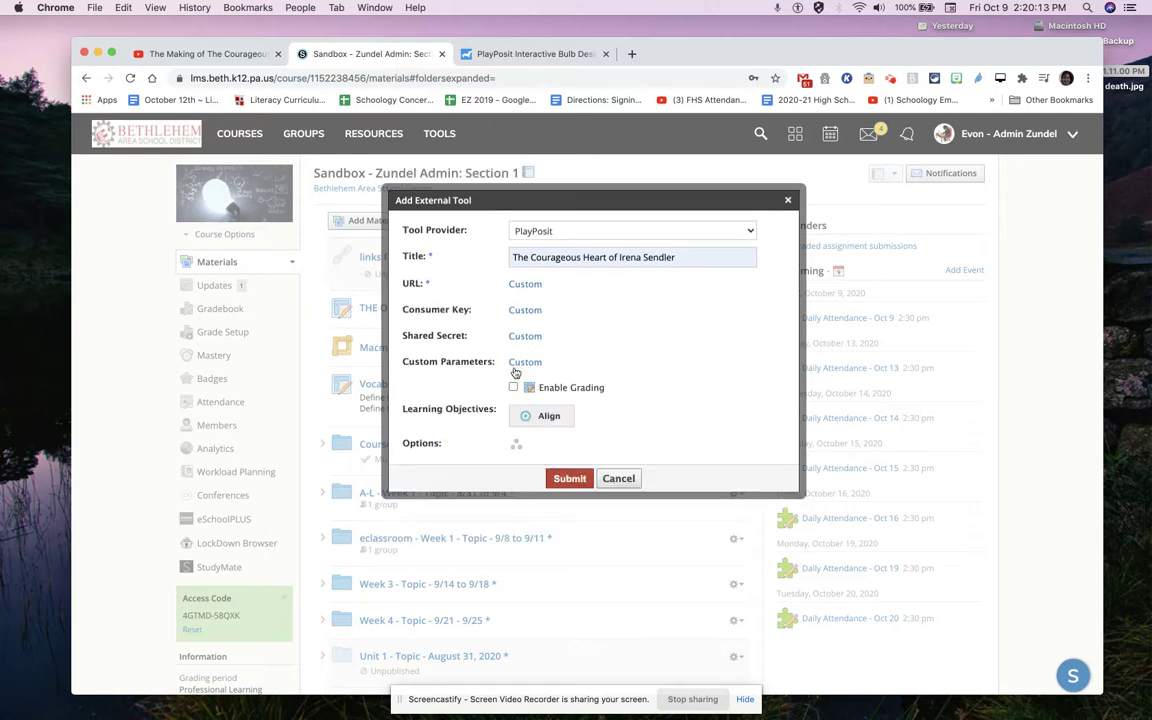
- Submit the external tool and move "The Courageous Heart of Irena Sendler" to the beginning of the course materials list
click(570, 479)
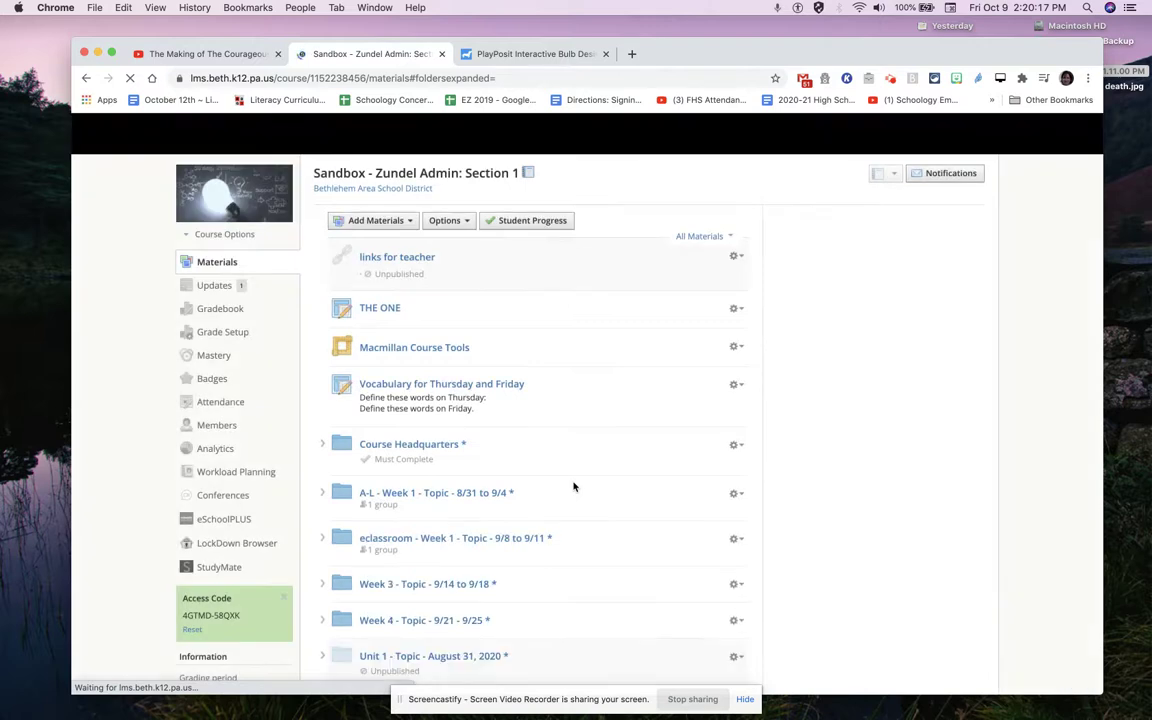
scroll(573, 487, down, 20)
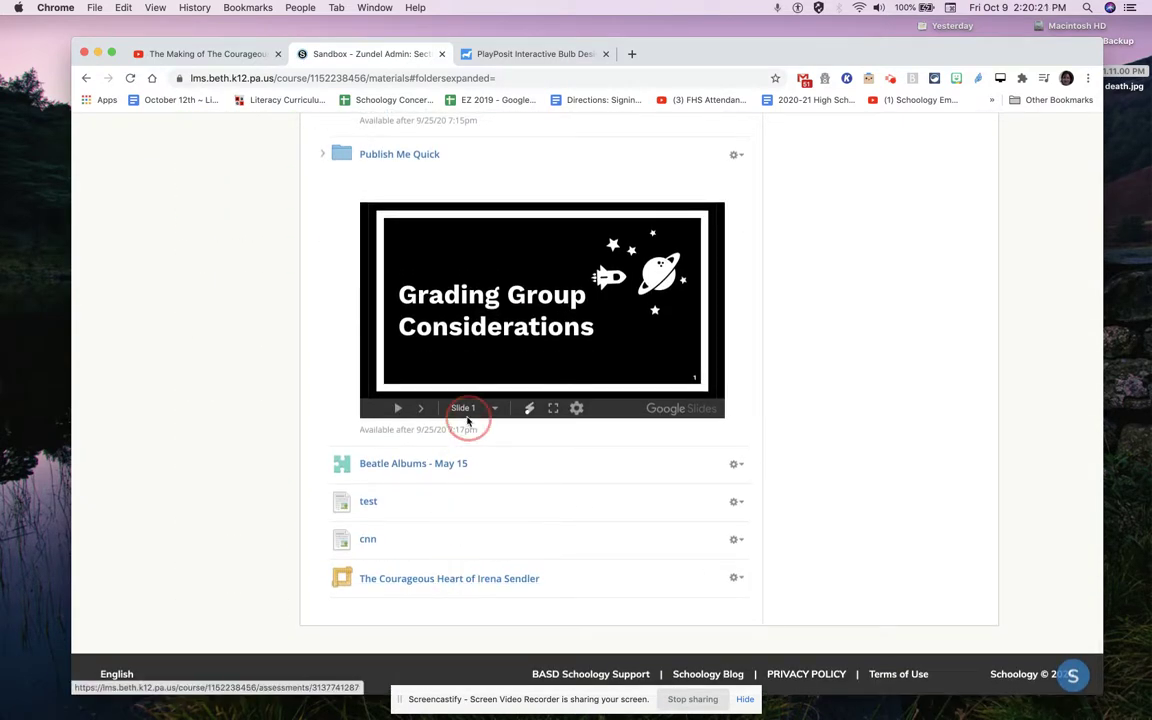
scroll(466, 422, up, 4)
drag(467, 421, 465, 256)
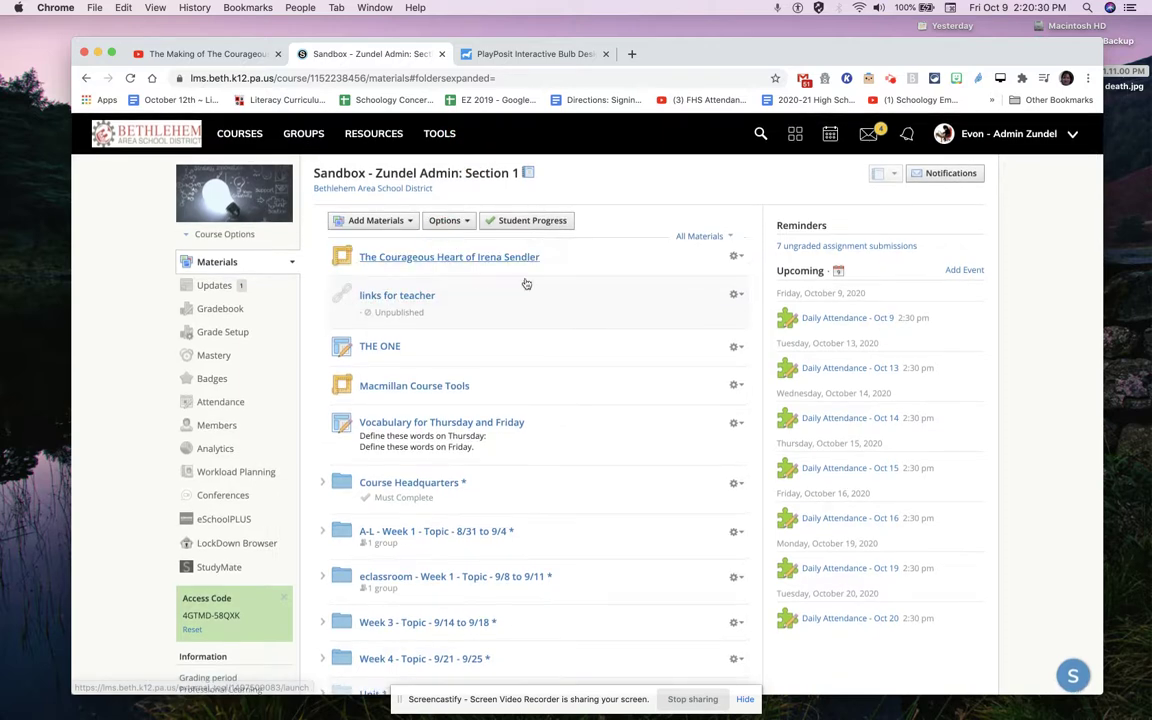
- Enter PlayPosit through the "The Courageous Heart of Irena Sendler" material and create a new bulb in the designer
click(470, 259)
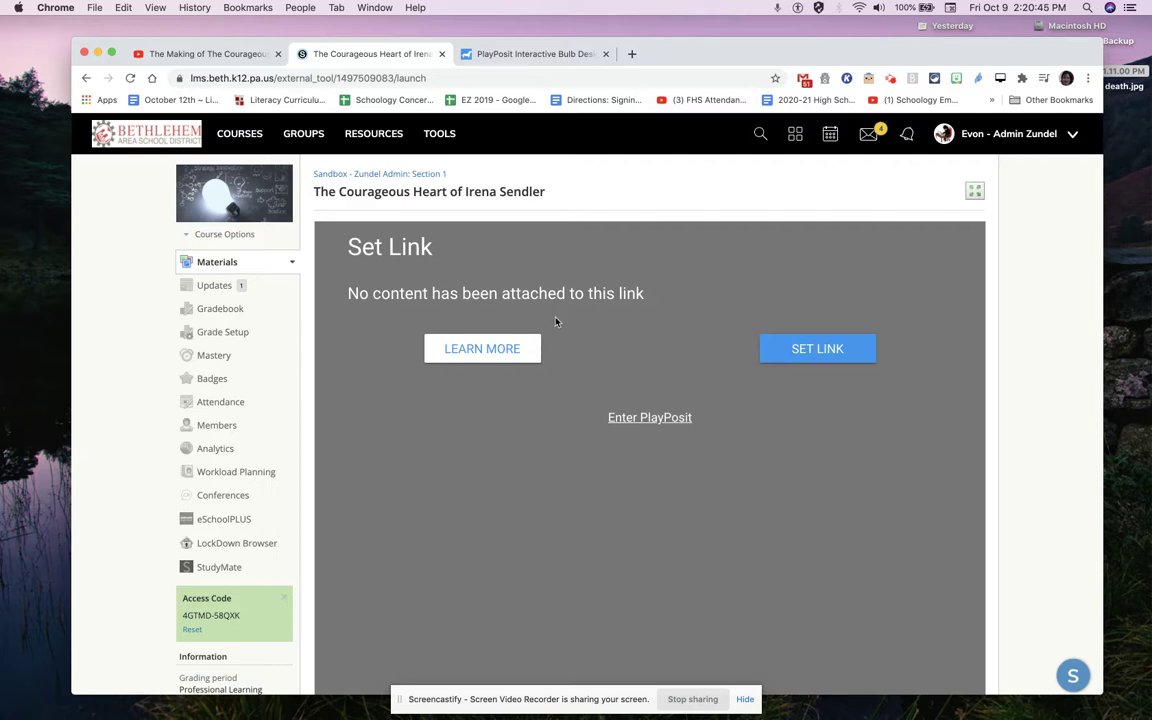
click(654, 417)
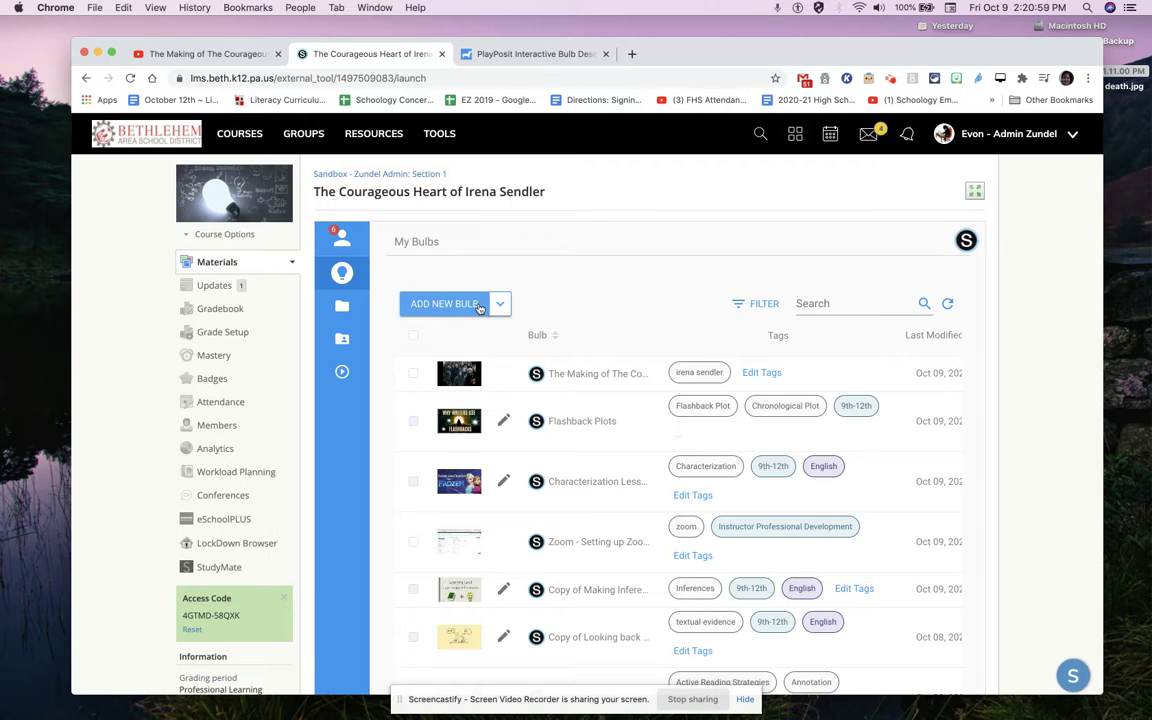
click(479, 307)
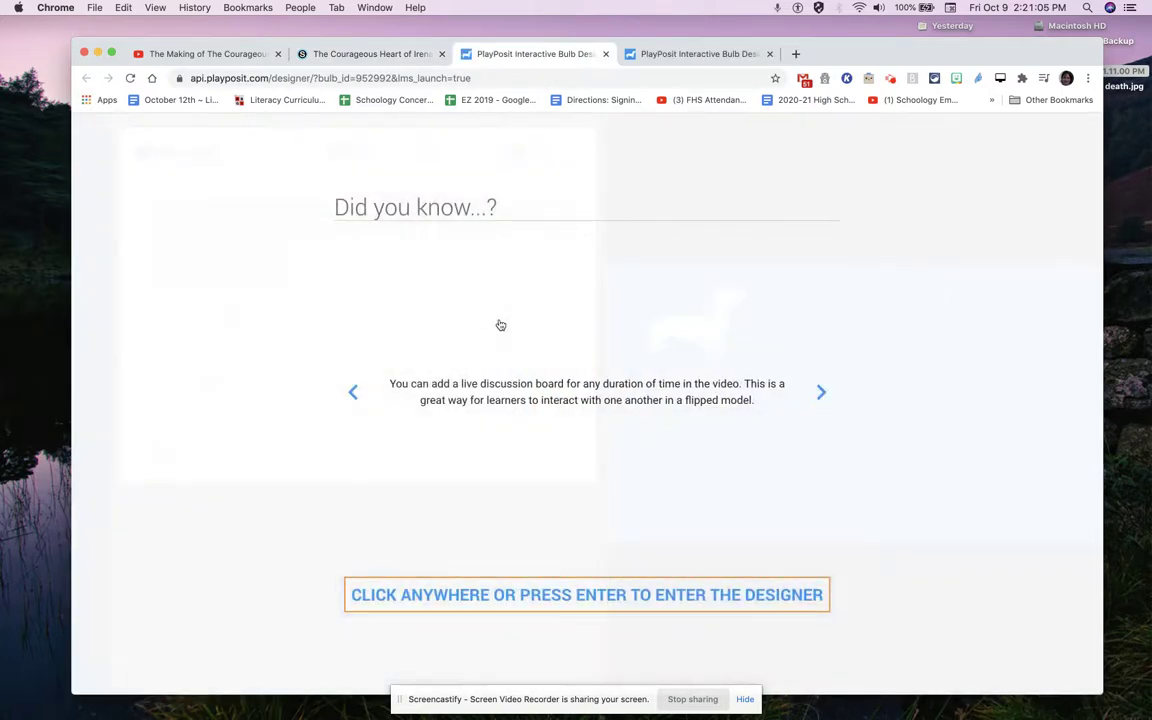
click(501, 325)
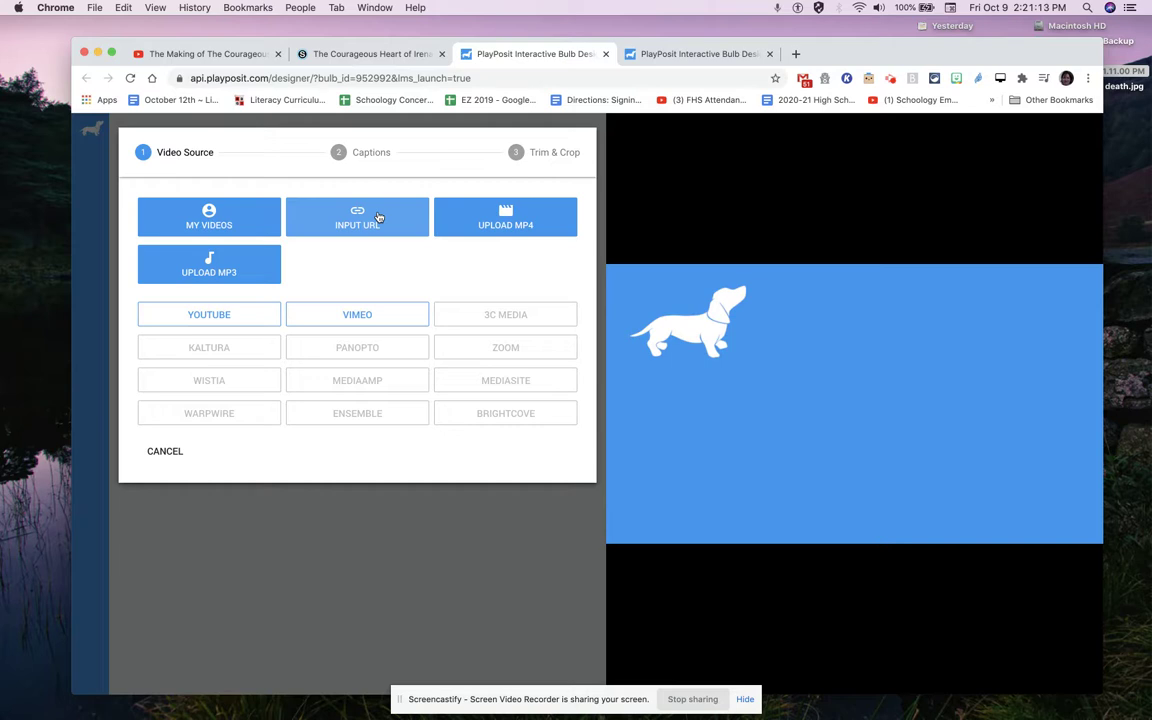
- Load the copied YouTube link as the bulb's video source by URL and enable network bypass
click(379, 217)
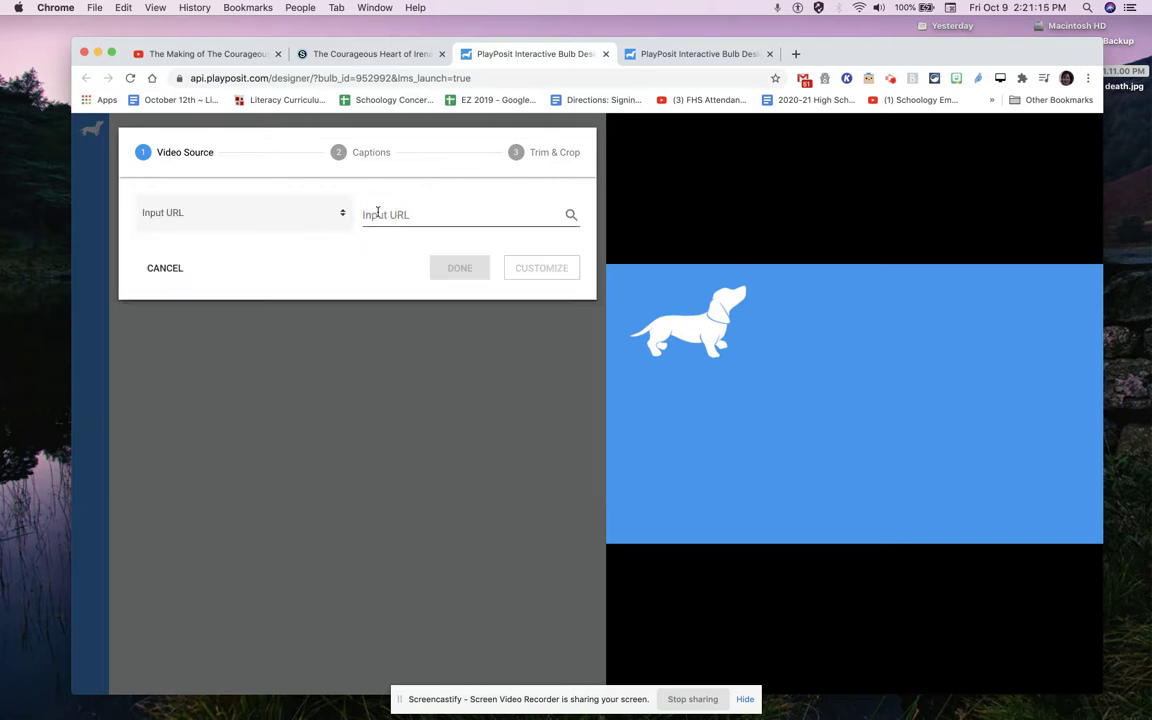
click(379, 214)
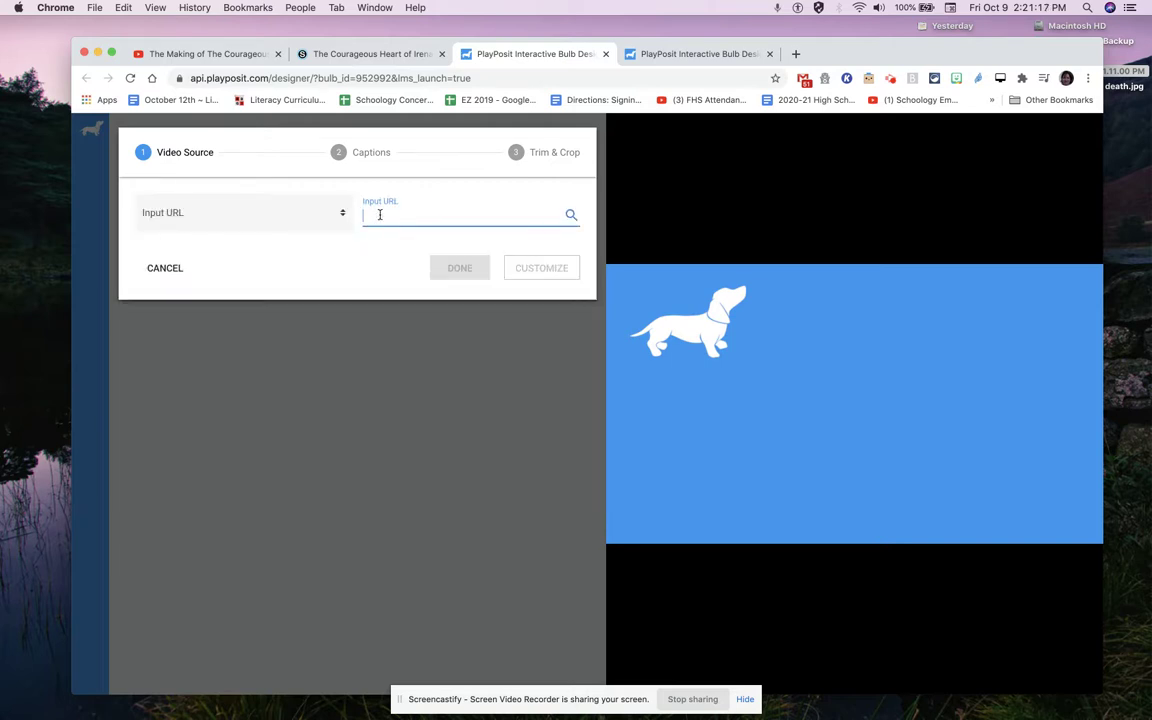
key(super+v)
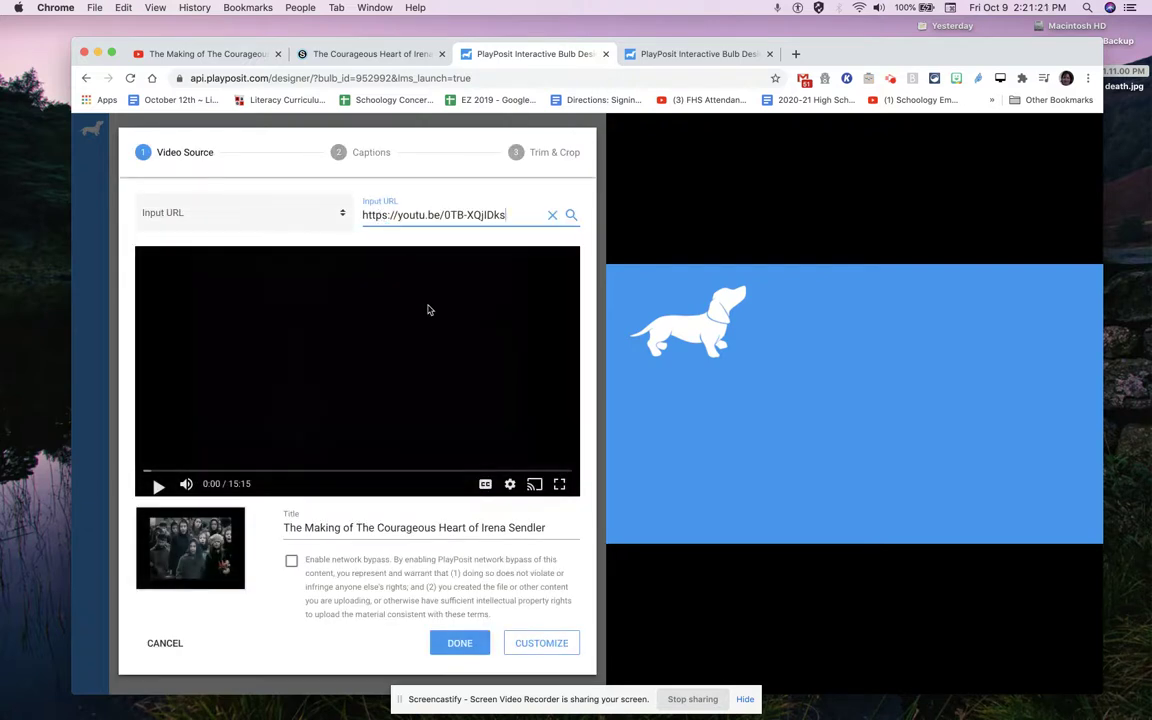
scroll(435, 380, down, 1)
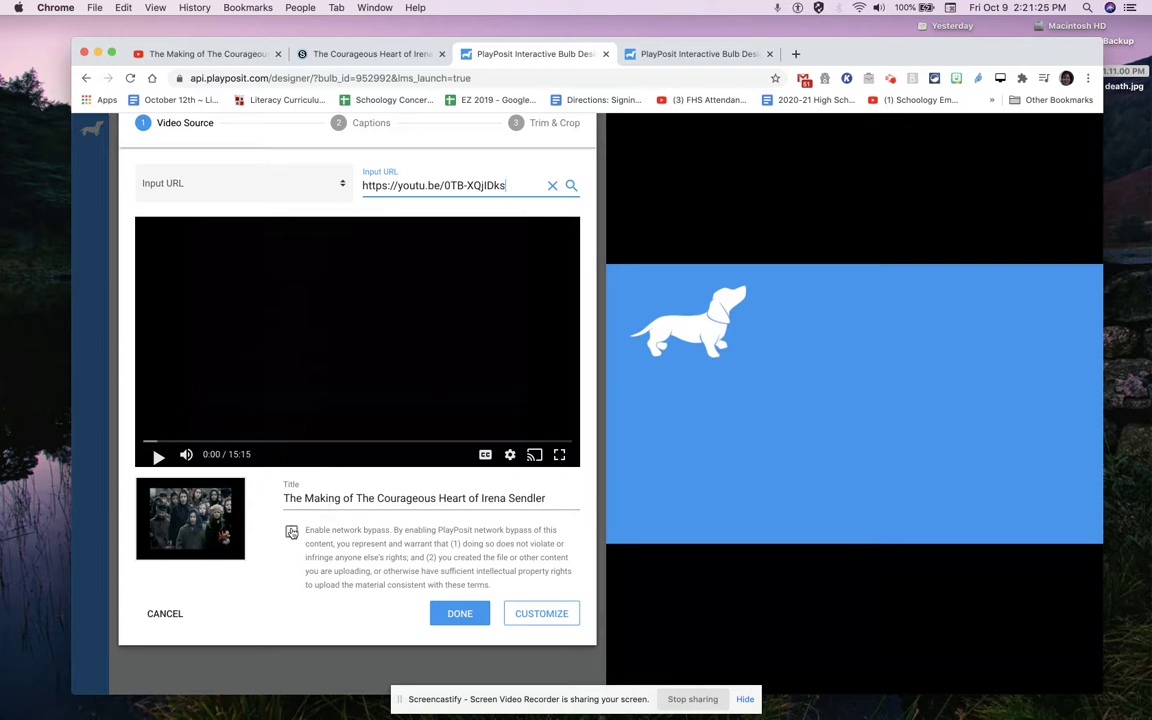
click(291, 532)
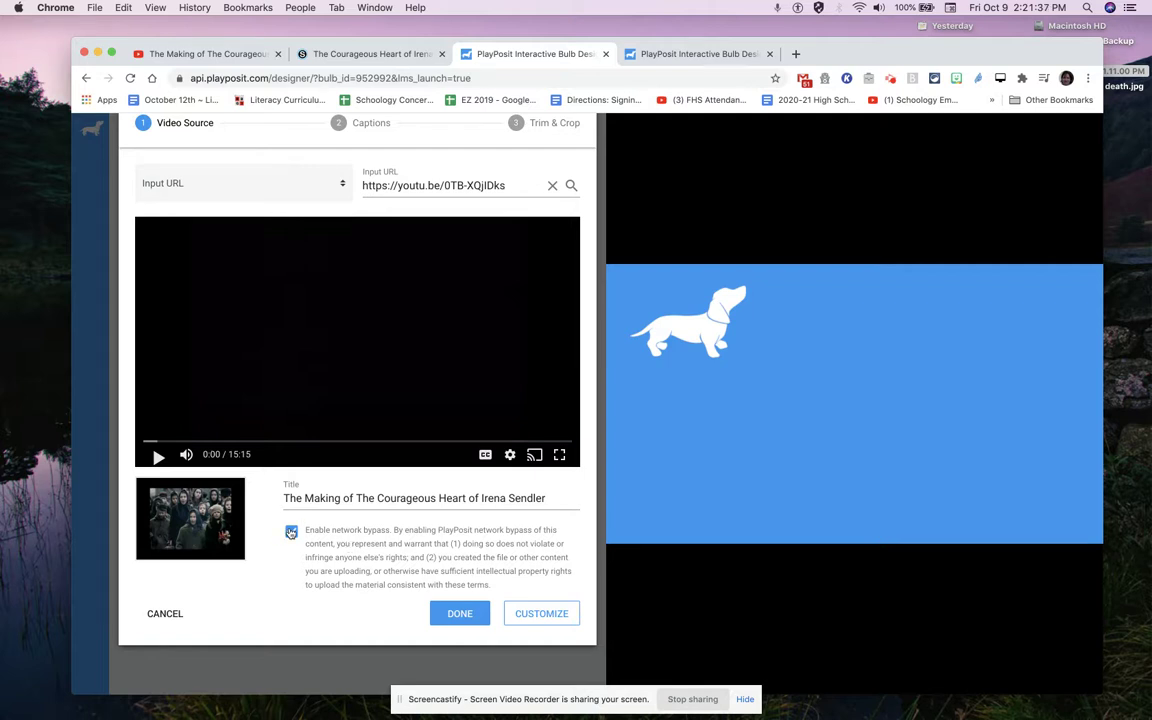
scroll(420, 592, up, 1)
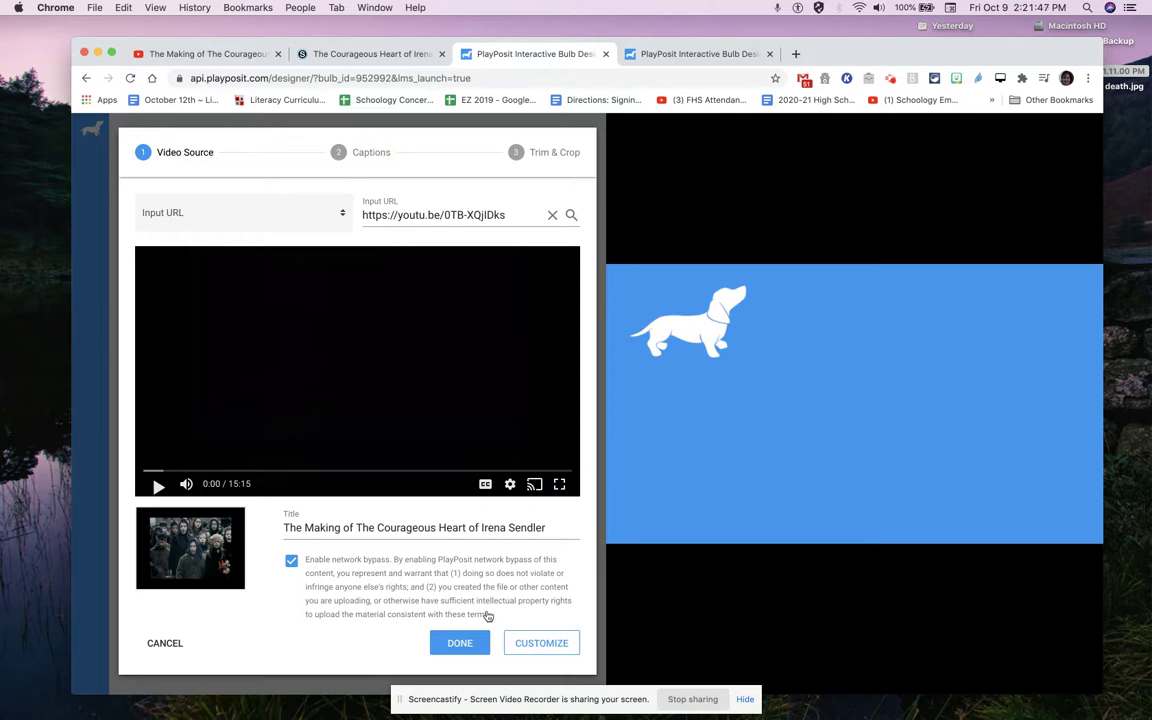
- Continue customizing the video to the captions stage and fetch its YouTube captions
click(525, 645)
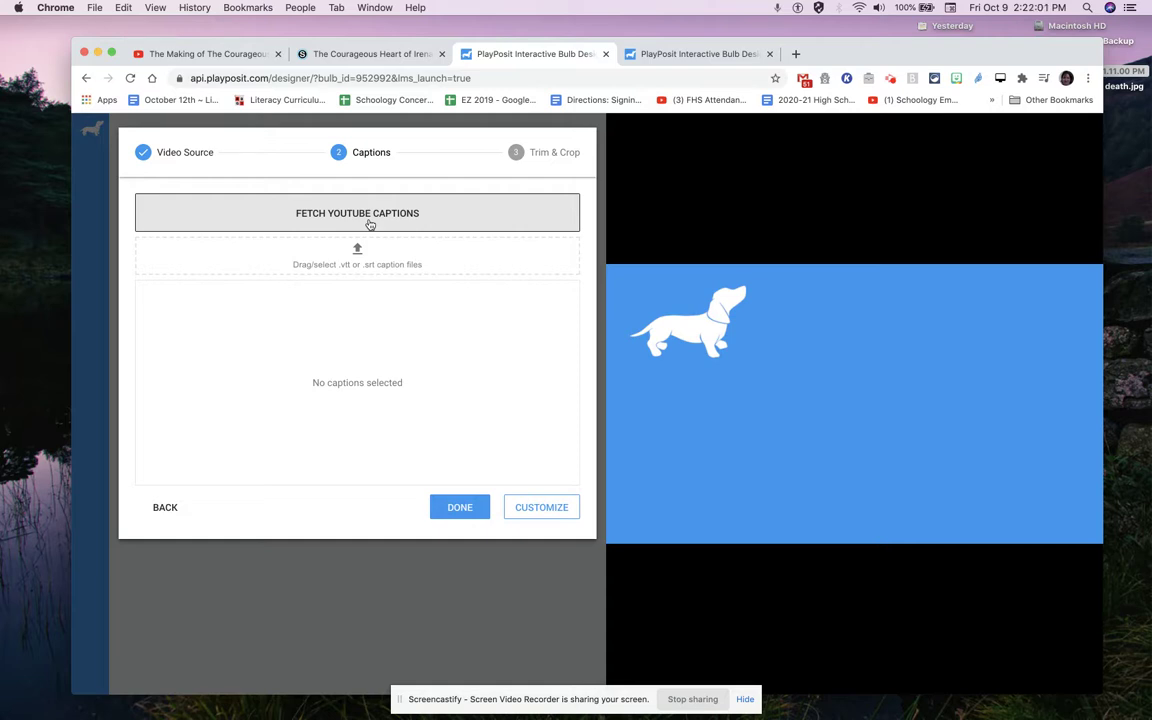
click(371, 225)
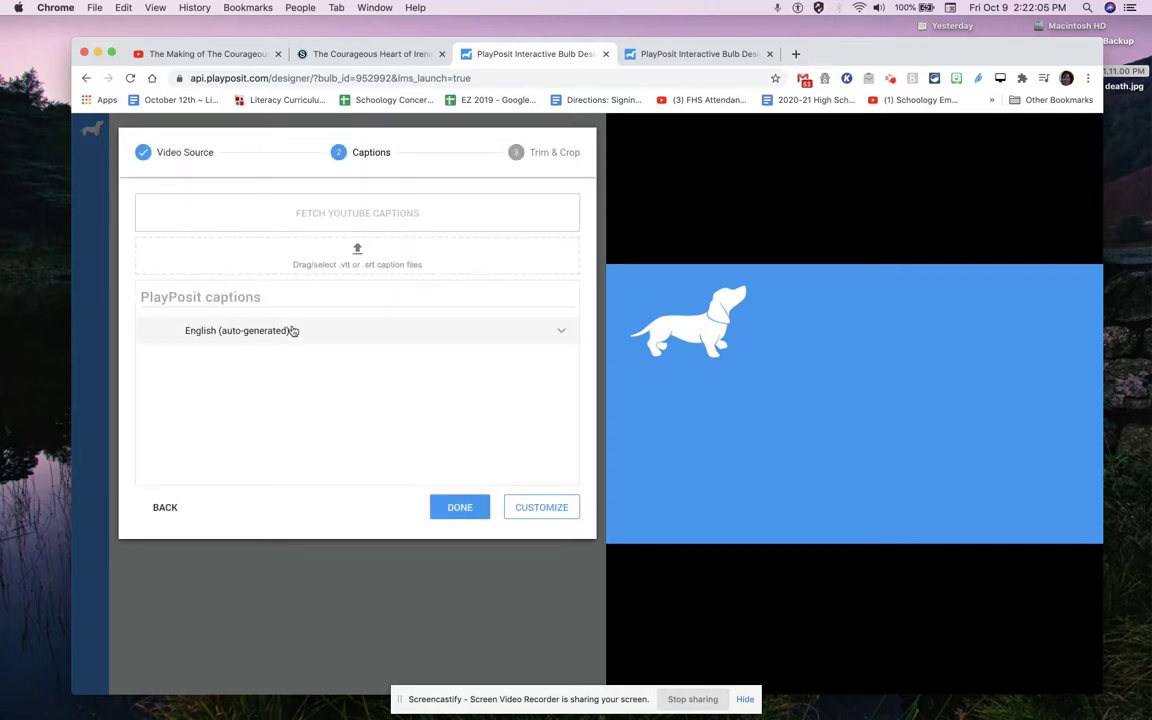
- Continue customizing the video to the Trim & Crop stage and briefly play the video preview
click(292, 330)
click(292, 330)
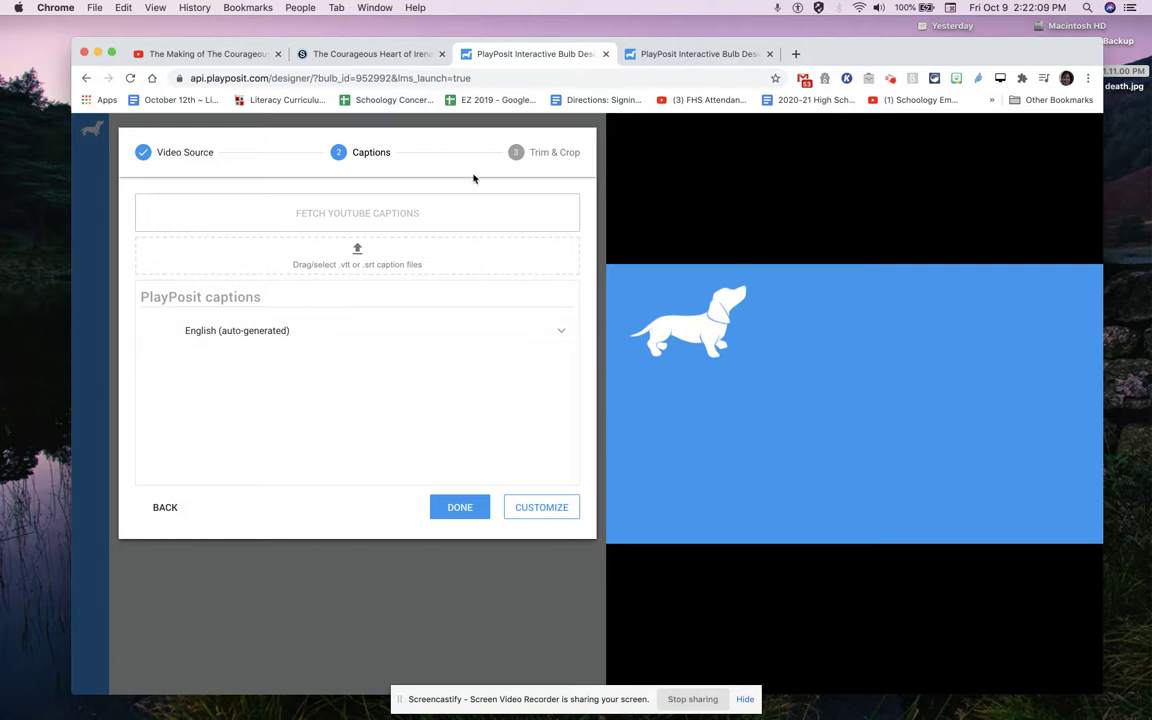
click(533, 508)
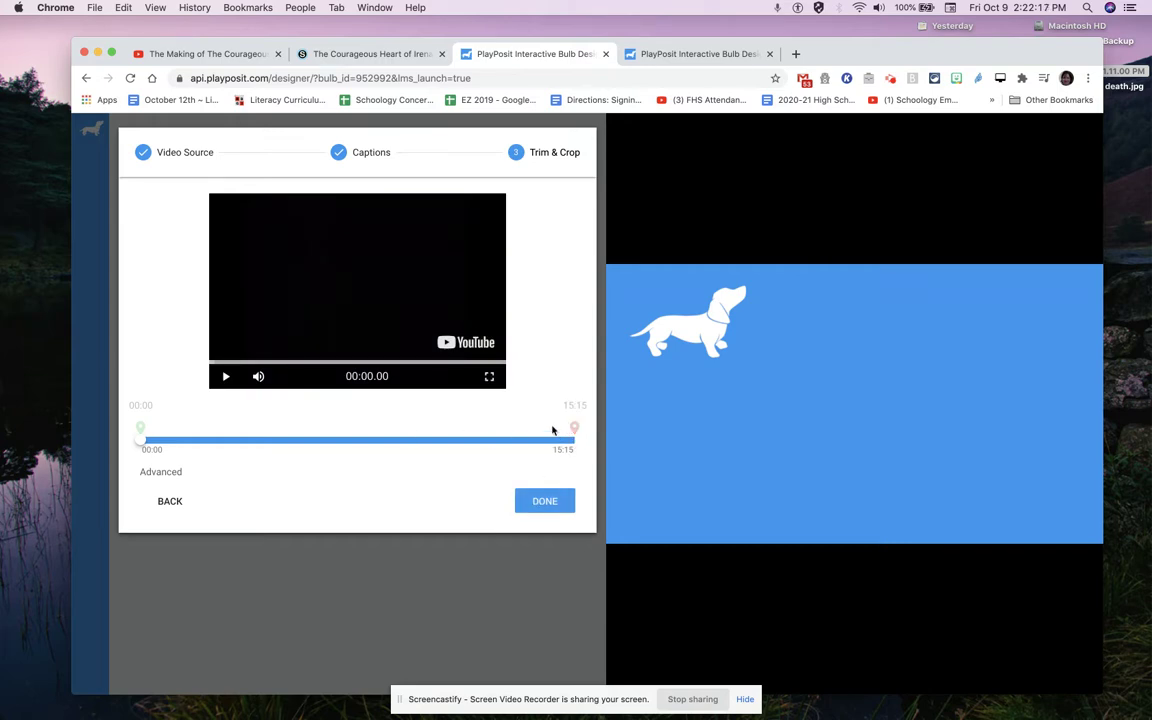
drag(573, 429, 703, 450)
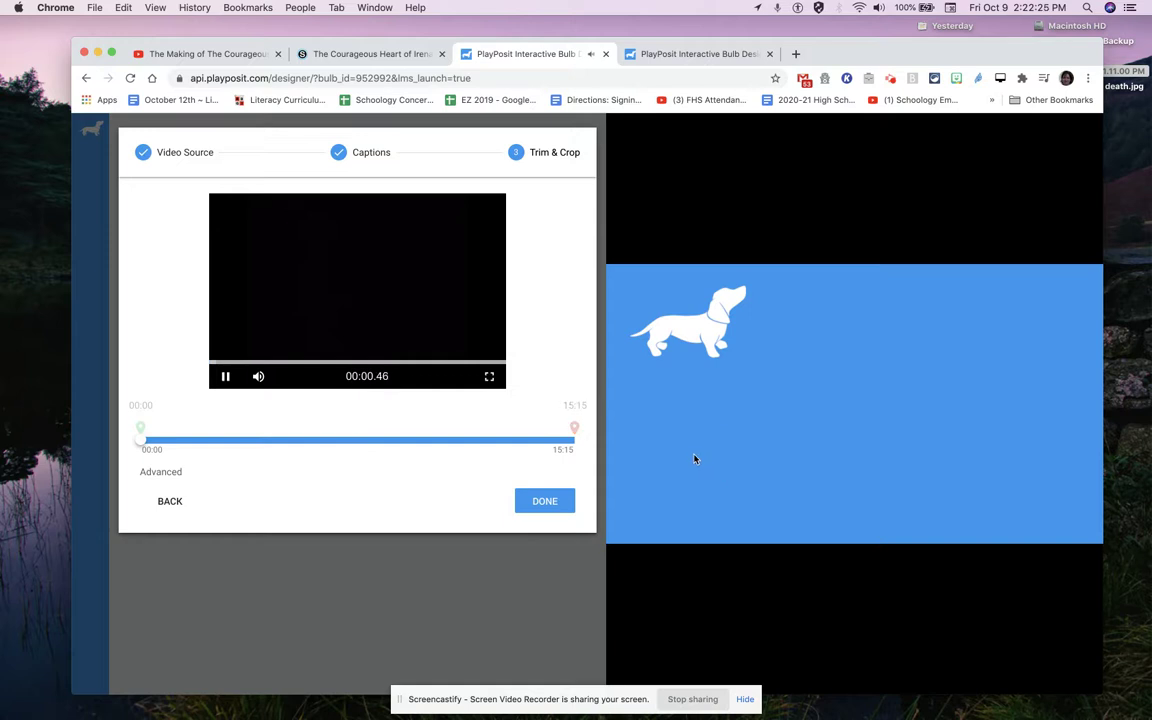
click(226, 376)
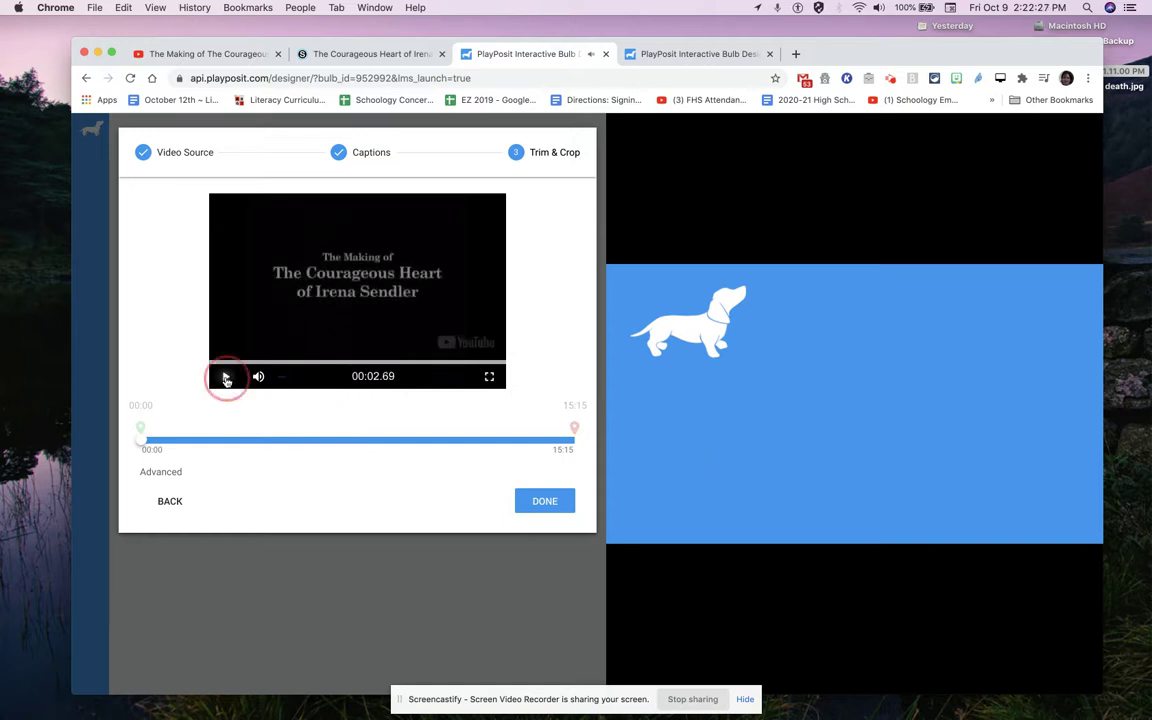
- Examine the advanced trim options for internal crops and finish the video segment without cropping it
click(172, 476)
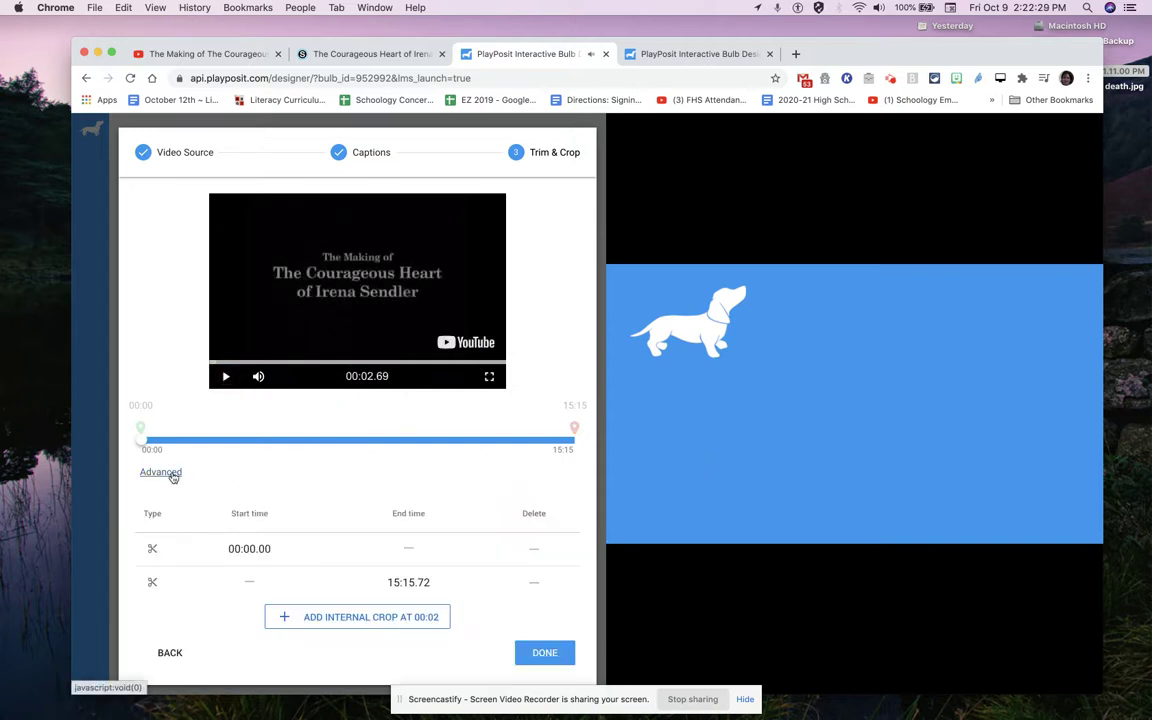
scroll(172, 476, down, 2)
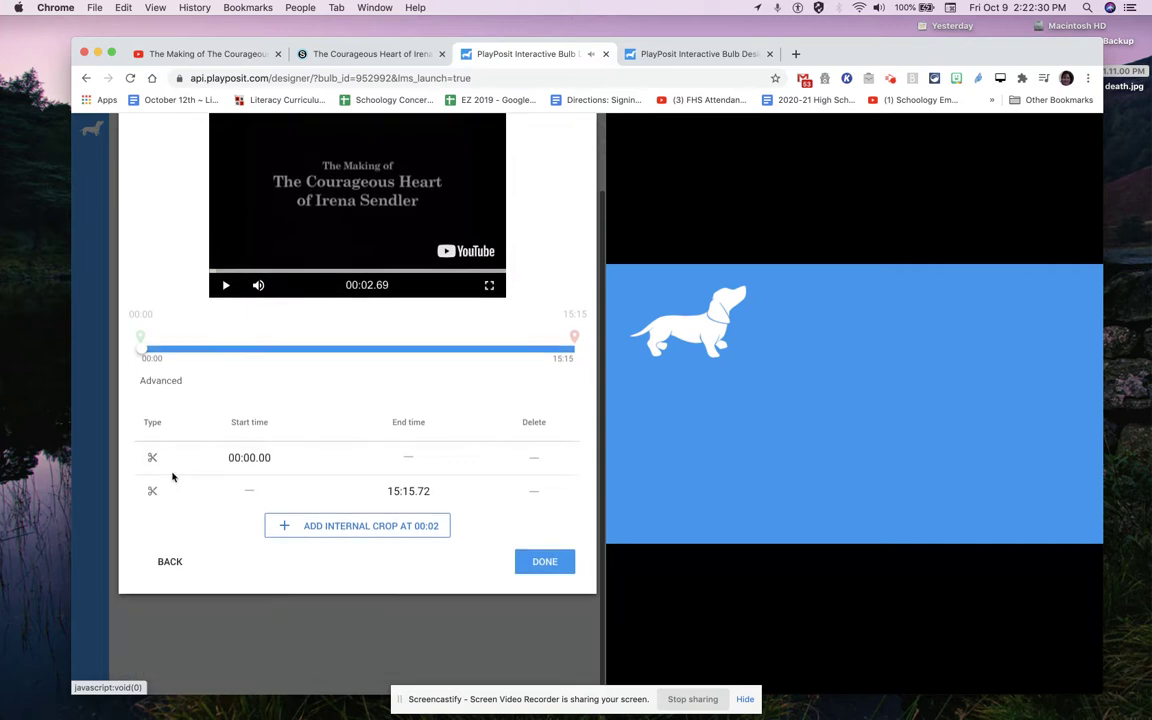
click(358, 527)
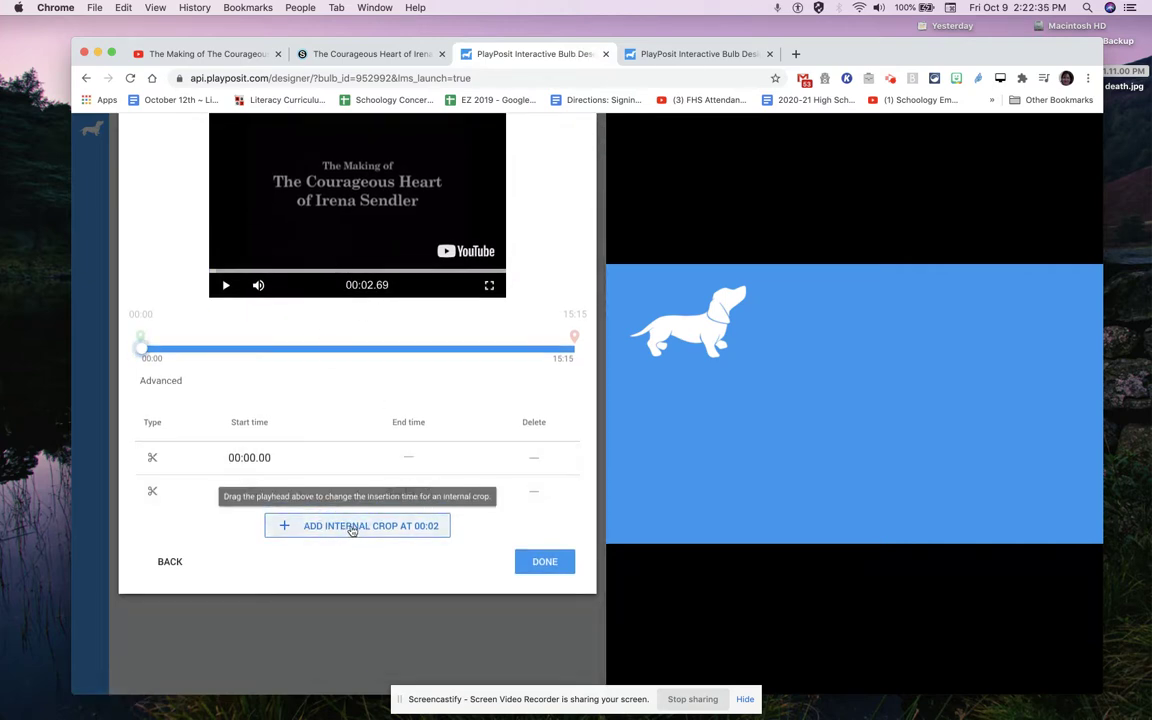
scroll(391, 500, up, 2)
scroll(391, 455, down, 2)
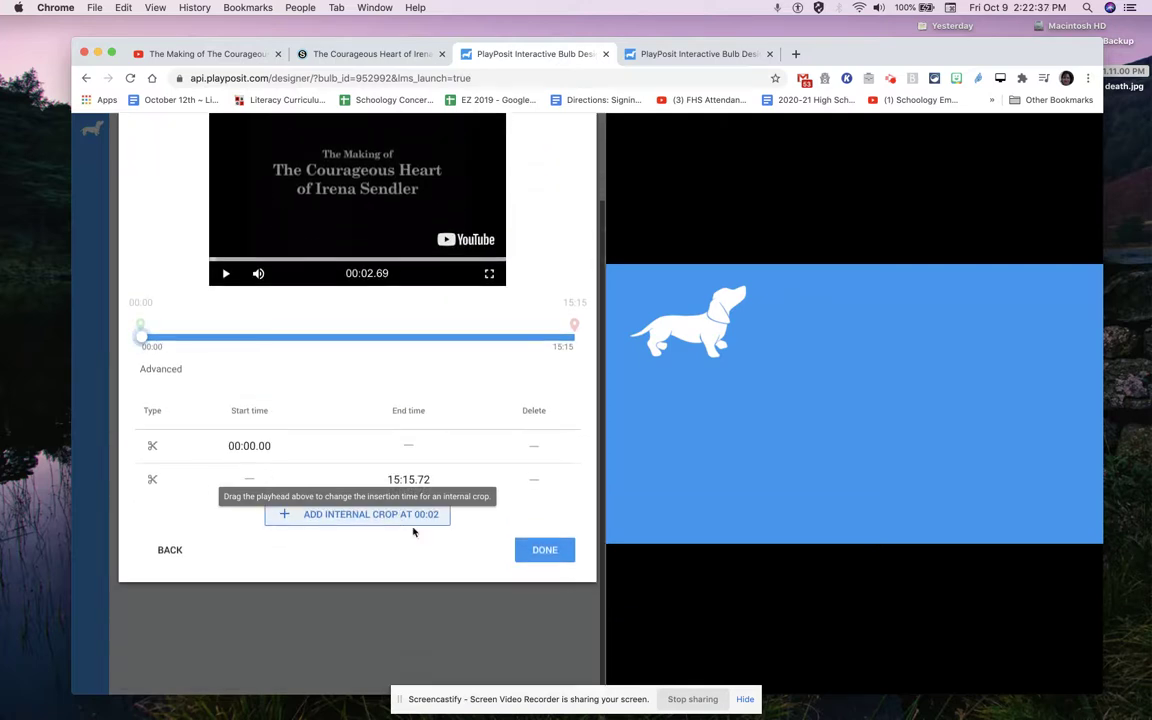
click(545, 550)
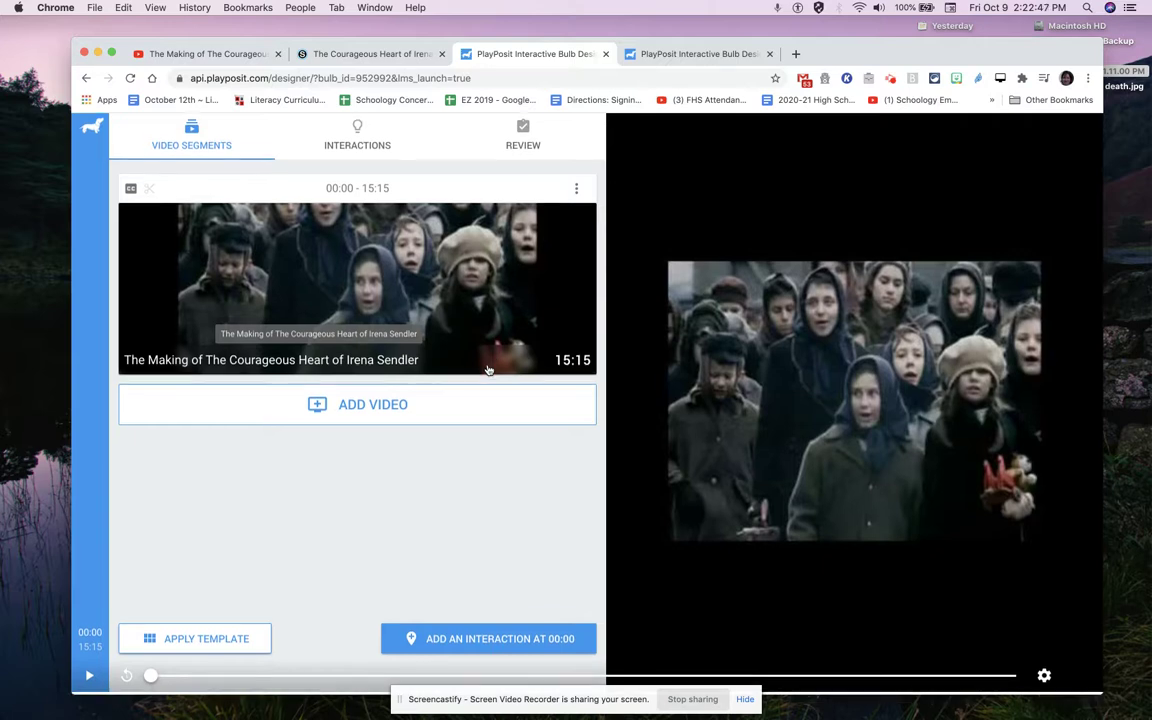
- Review the bulb settings and enable the playback option "Allow viewers to fast forward"
click(522, 138)
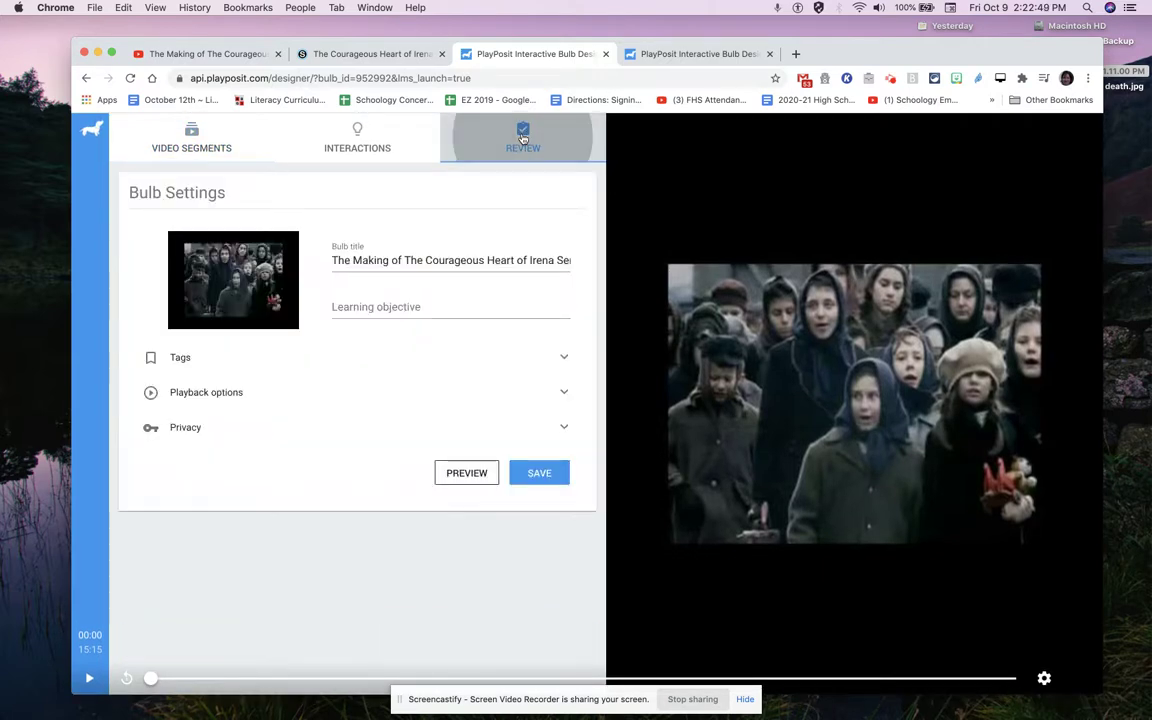
click(357, 142)
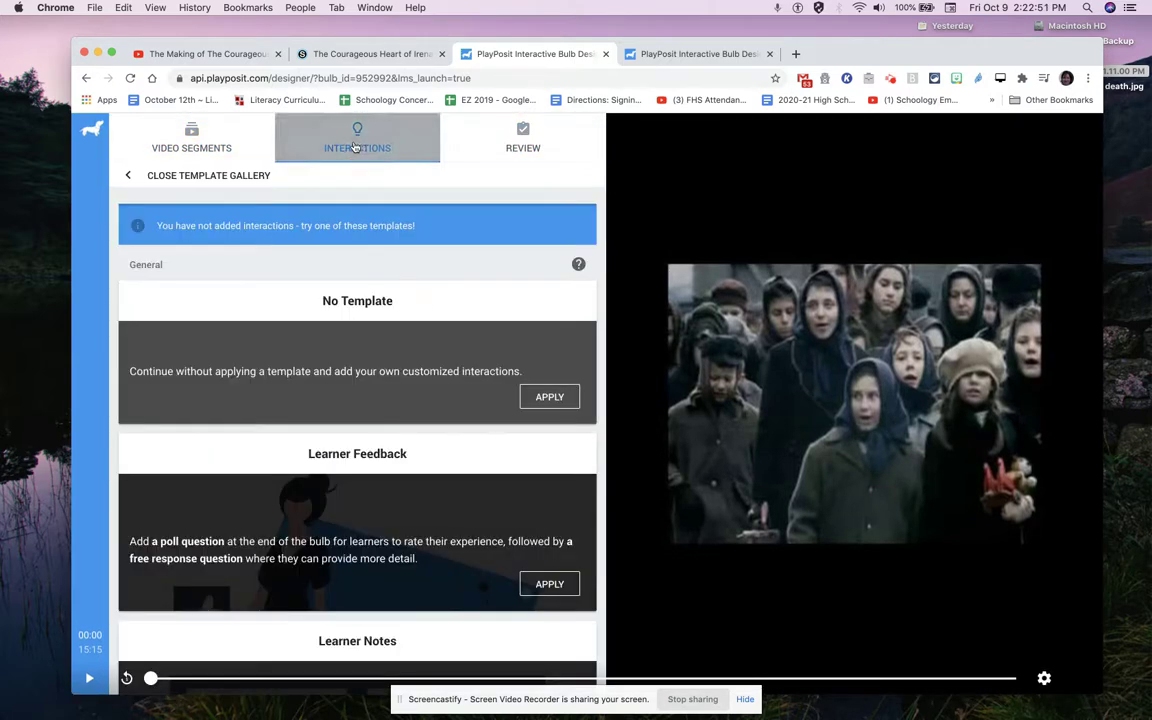
click(524, 150)
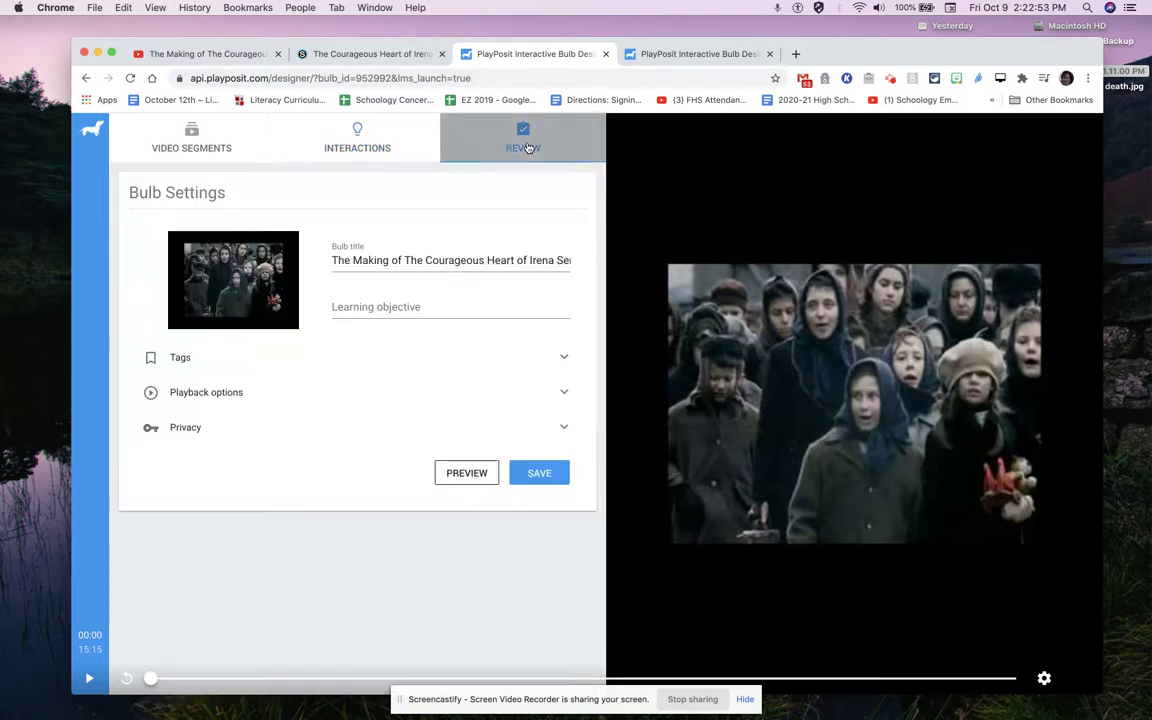
click(197, 393)
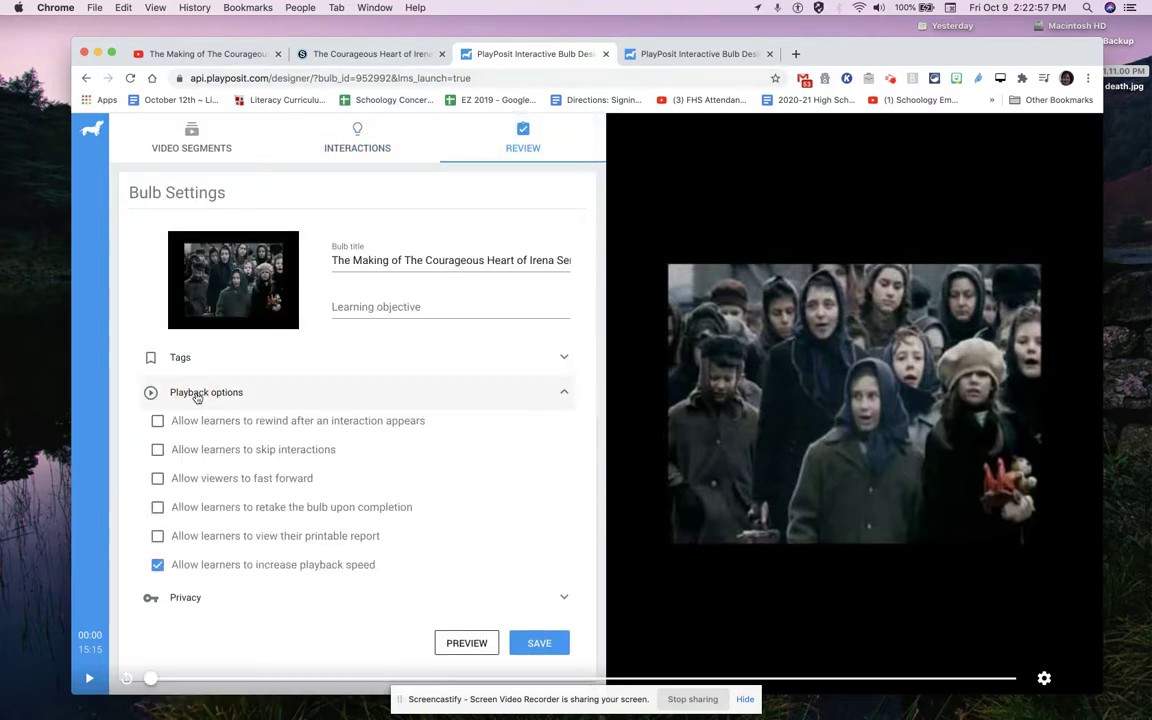
scroll(195, 397, down, 1)
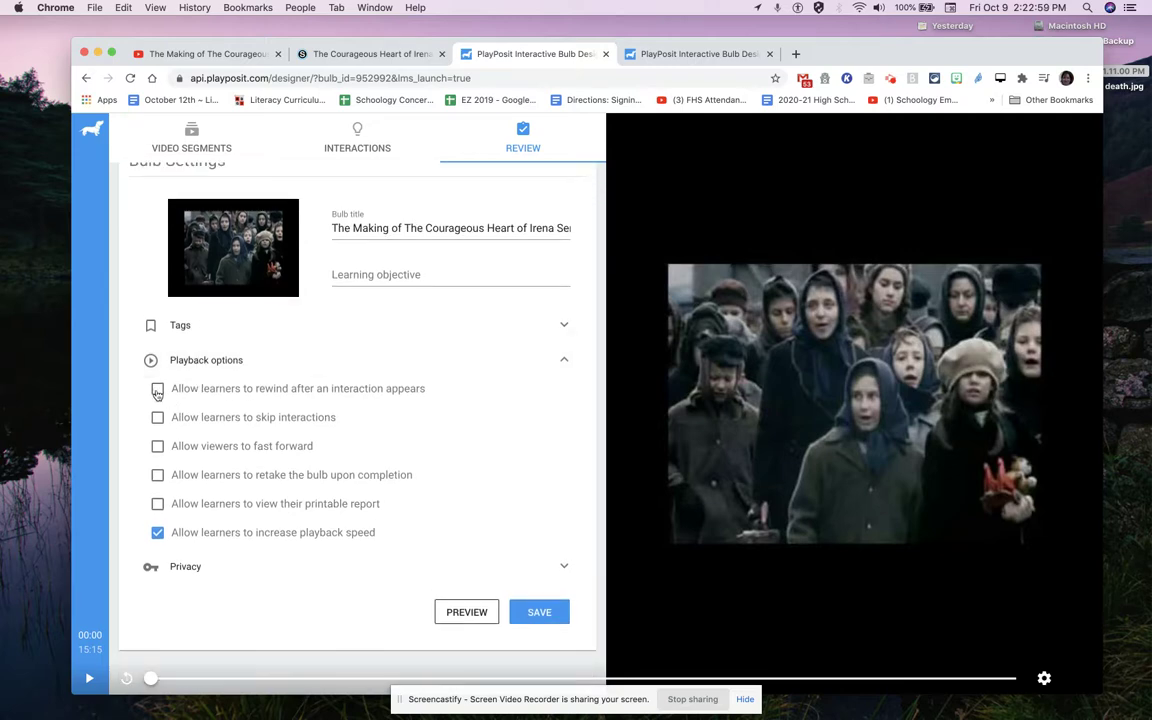
click(158, 447)
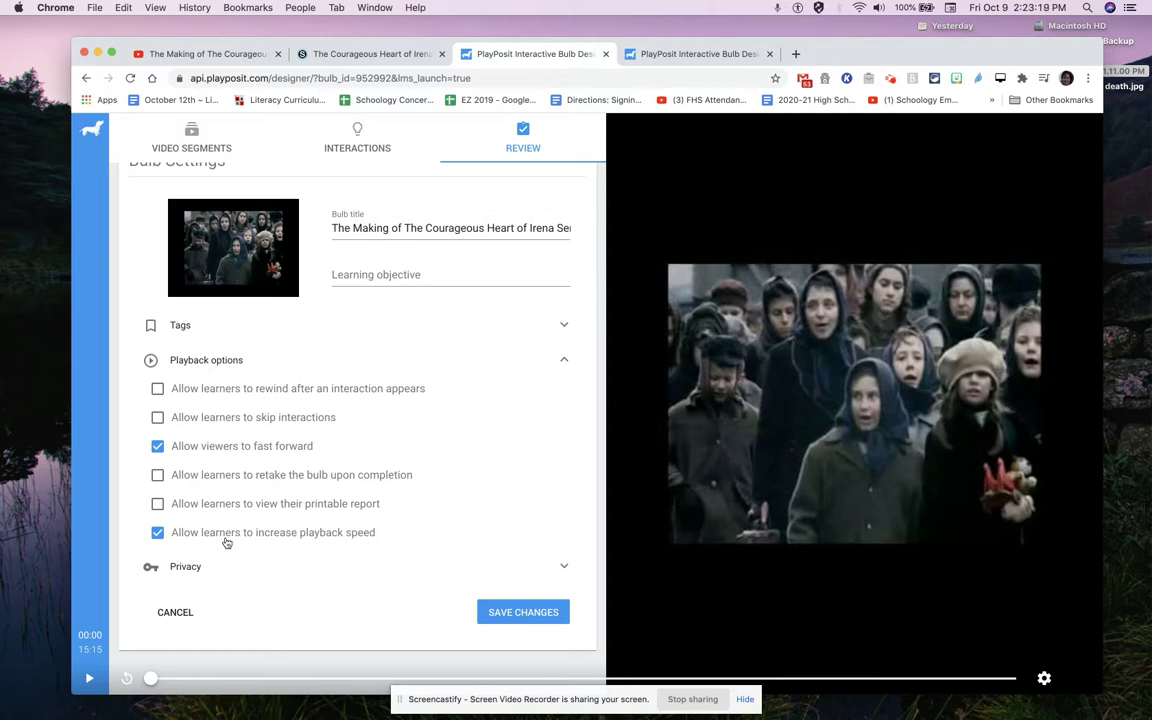
- Set the bulb's privacy to visible to members of the district/institution and save the changes
click(220, 566)
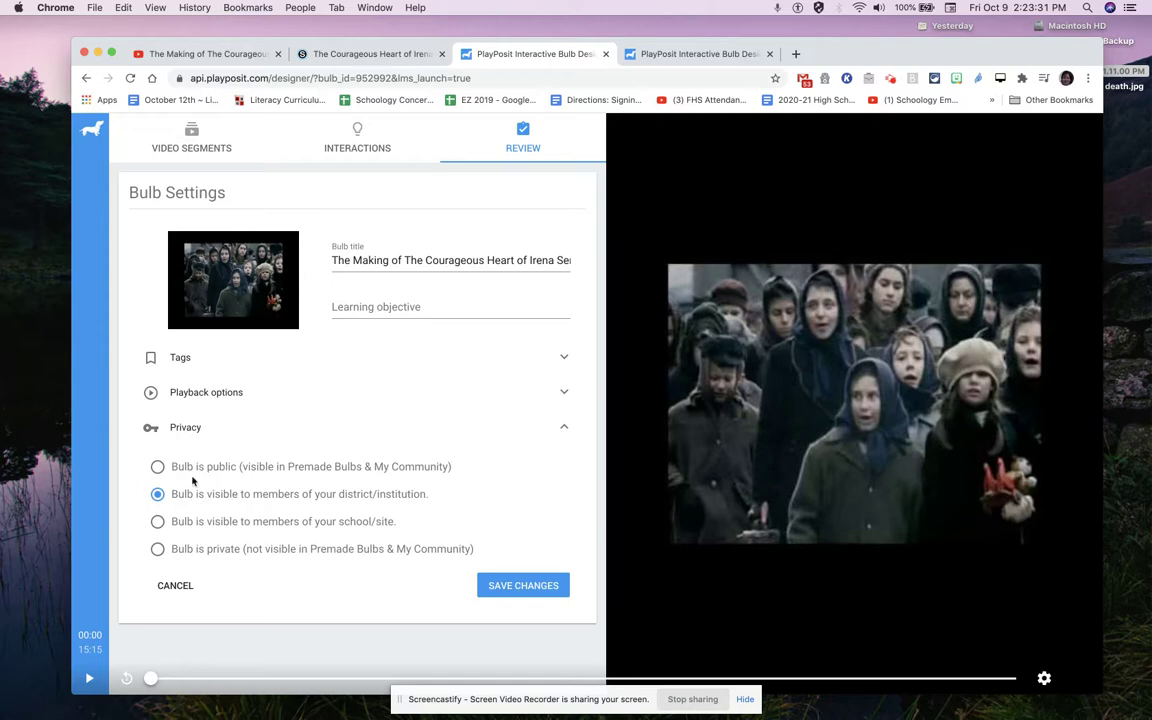
click(160, 467)
click(160, 494)
click(157, 467)
click(159, 502)
click(522, 586)
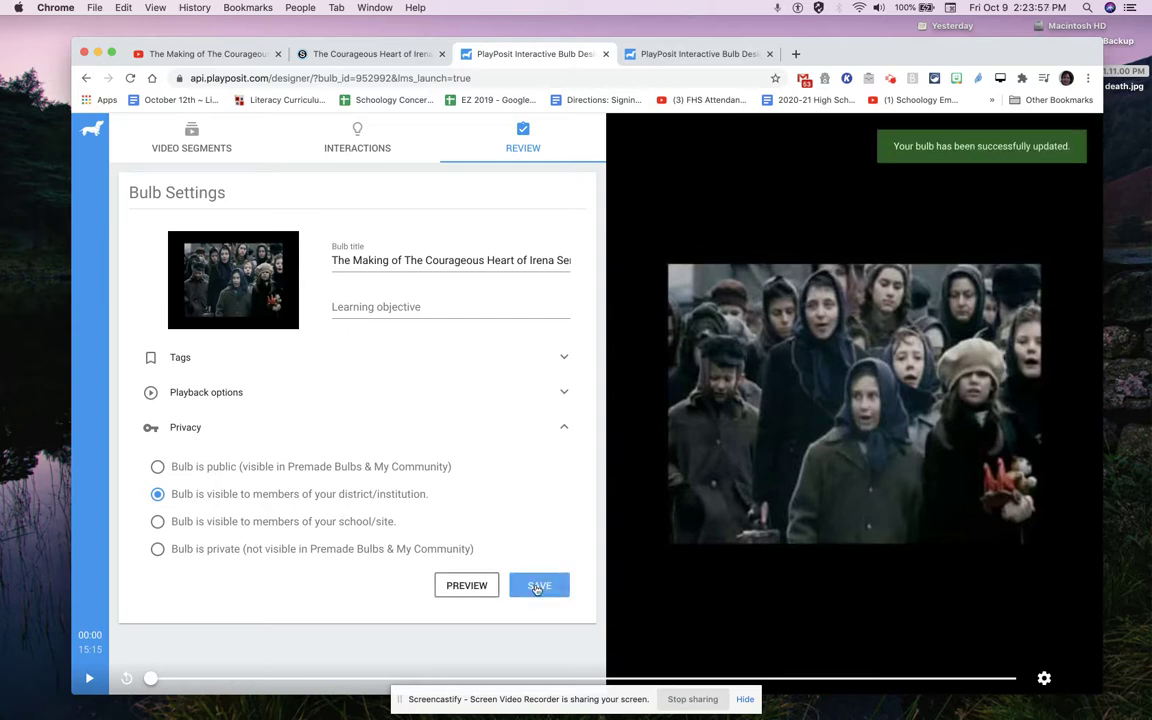
- Save the finished bulb and close both PlayPosit designer pages to return to the Schoology course
click(538, 586)
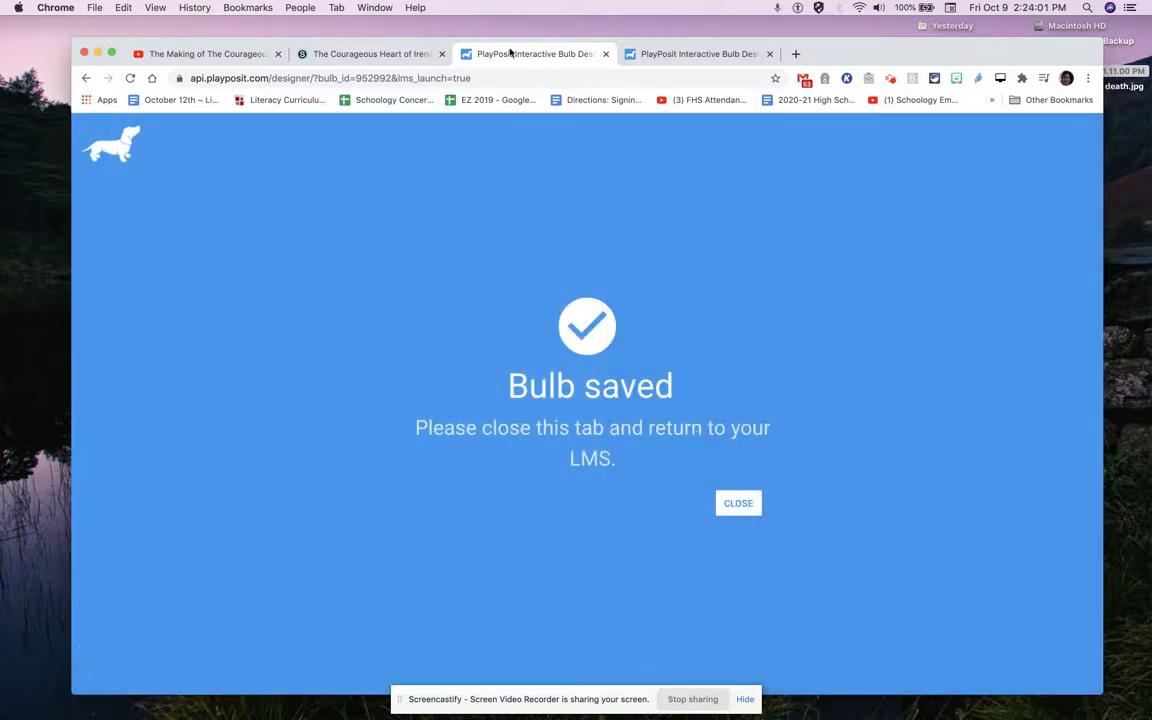
click(734, 496)
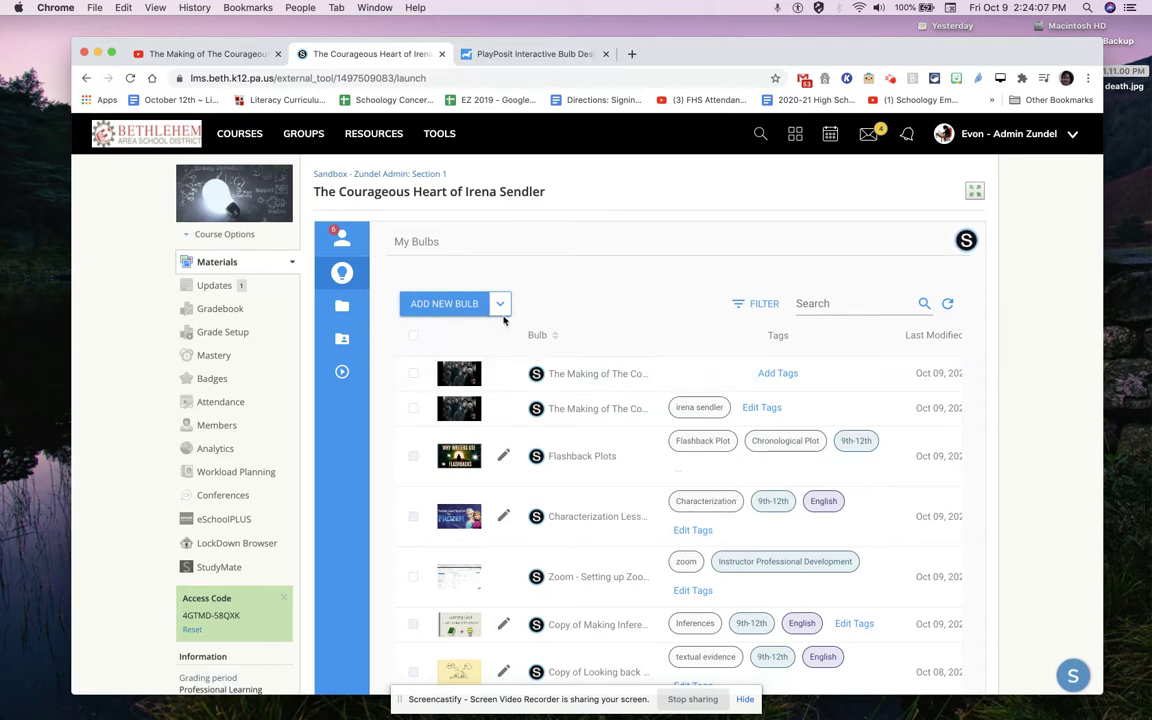
middle_click(556, 50)
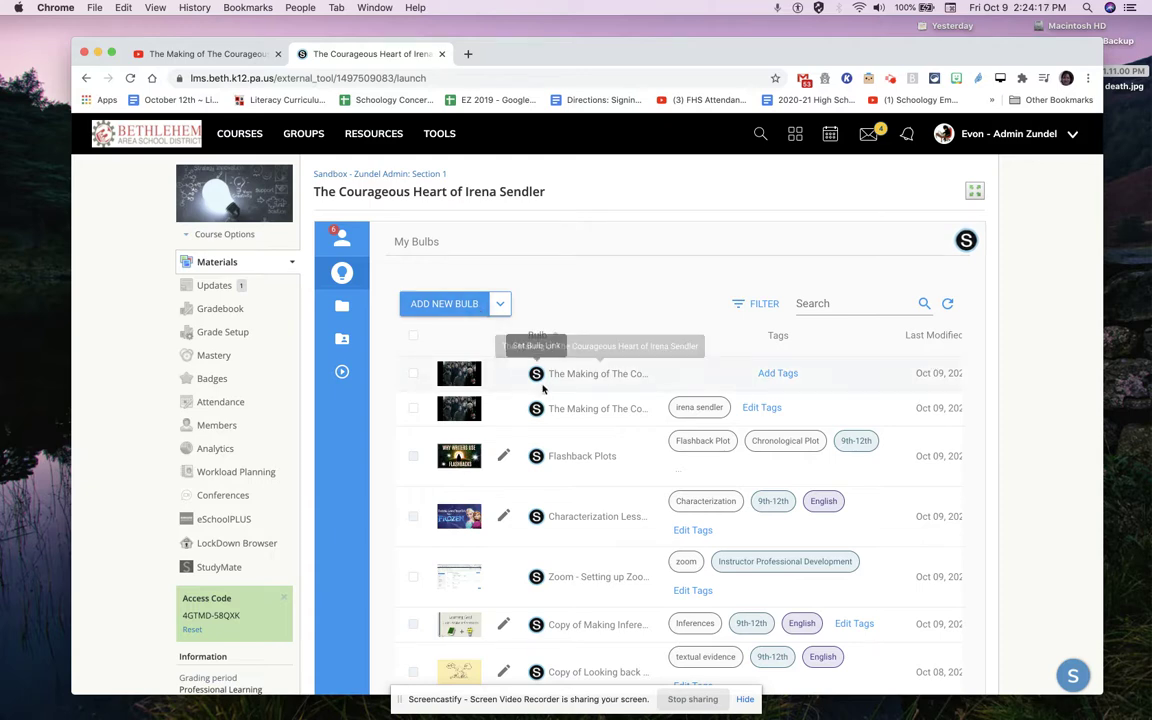
- Enter PlayPosit from the course material and link the newest "The Making of The Courageous Heart of Irena Sendler" bulb as Self Paced
scroll(548, 342, down, 3)
scroll(548, 342, up, 3)
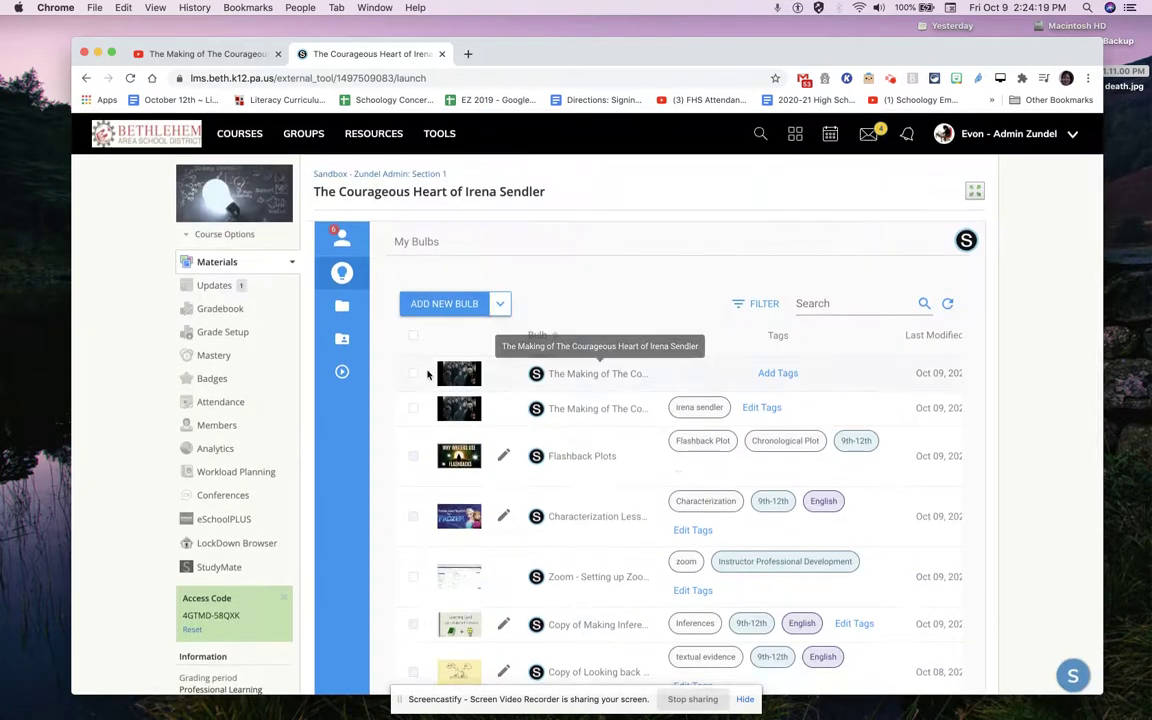
click(280, 192)
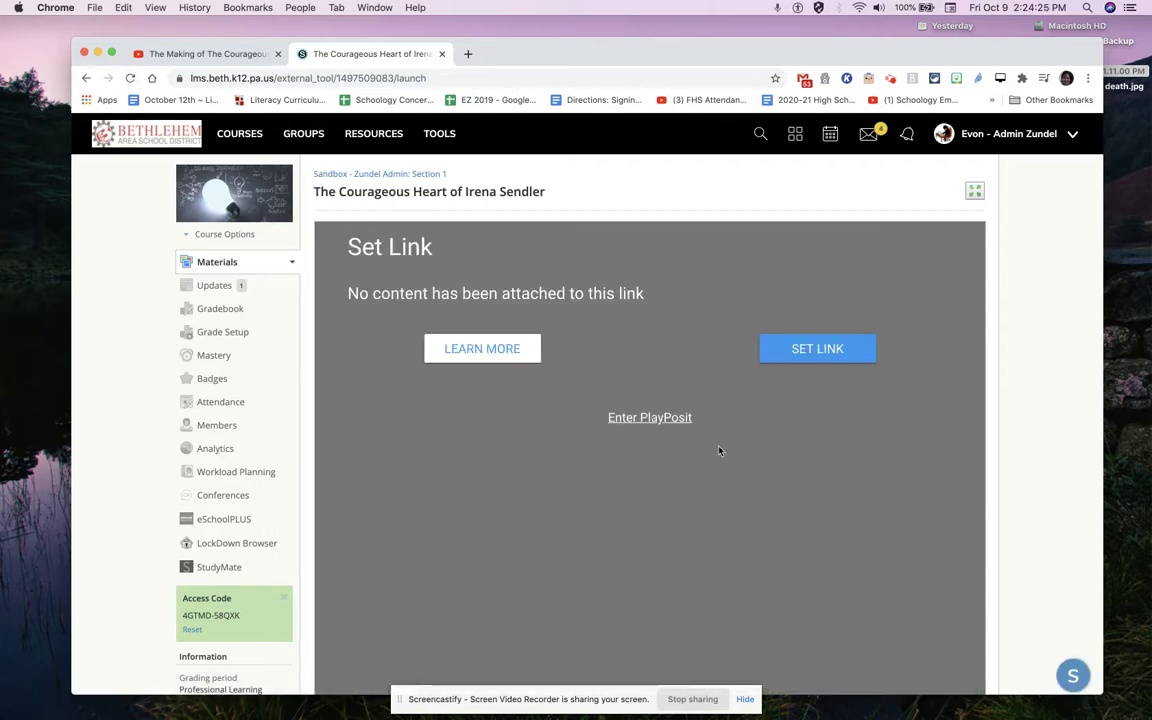
click(655, 420)
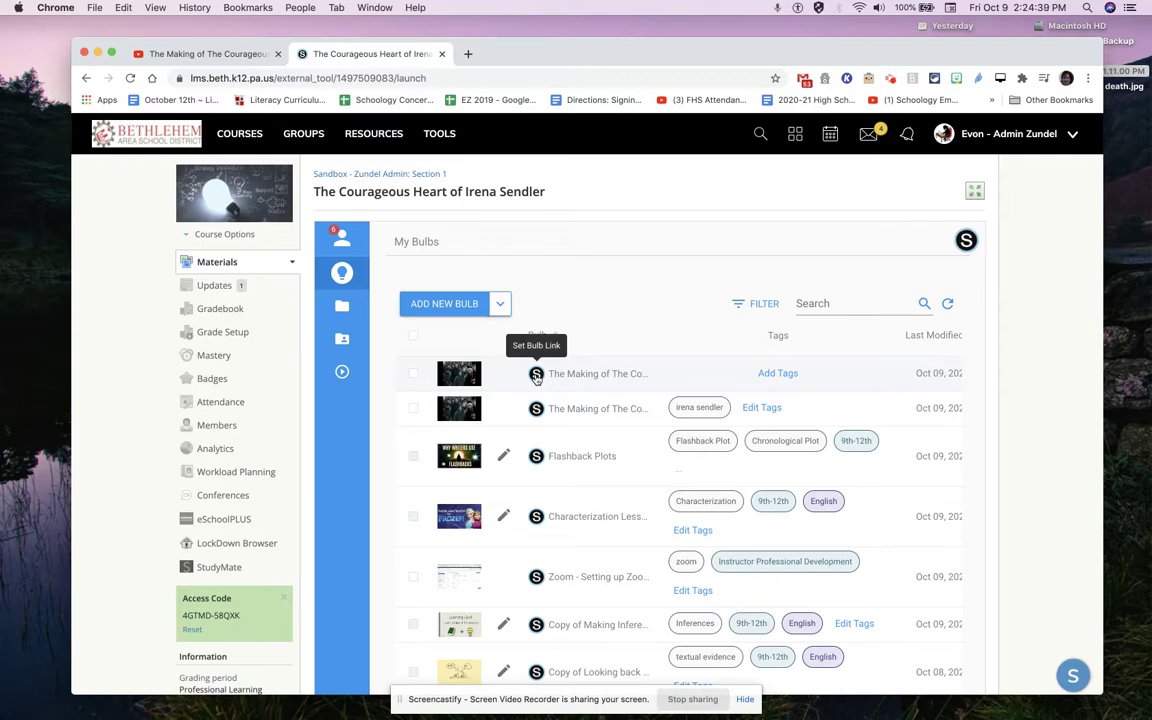
click(536, 375)
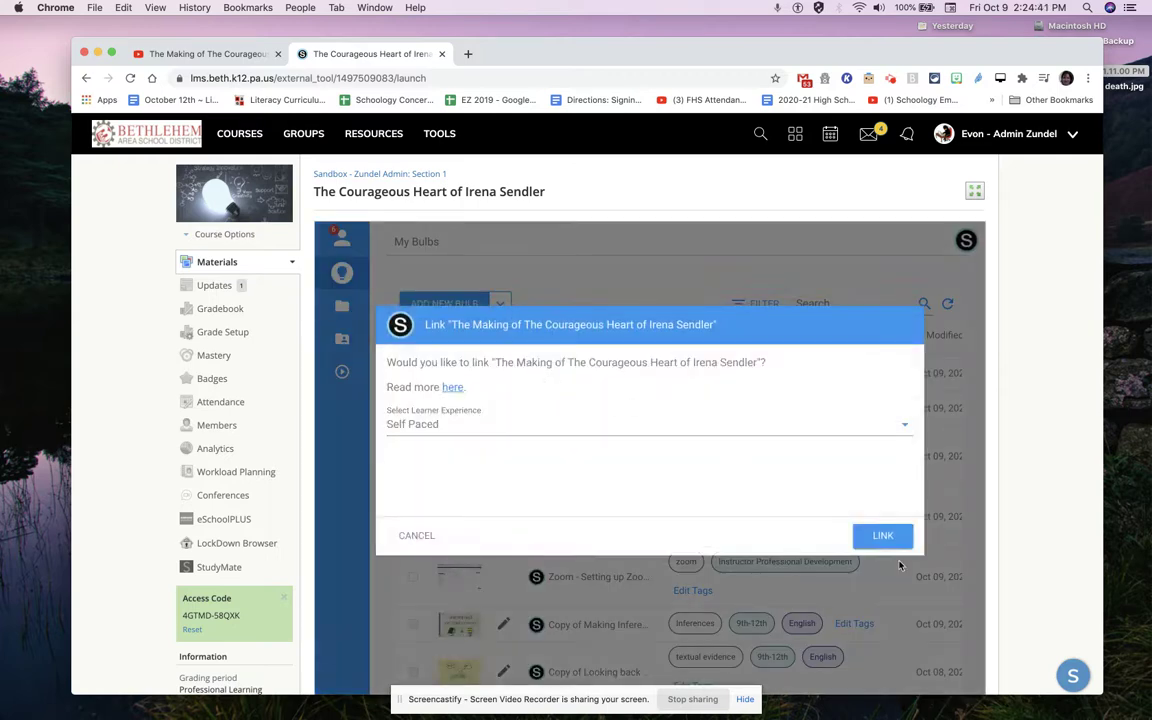
click(883, 538)
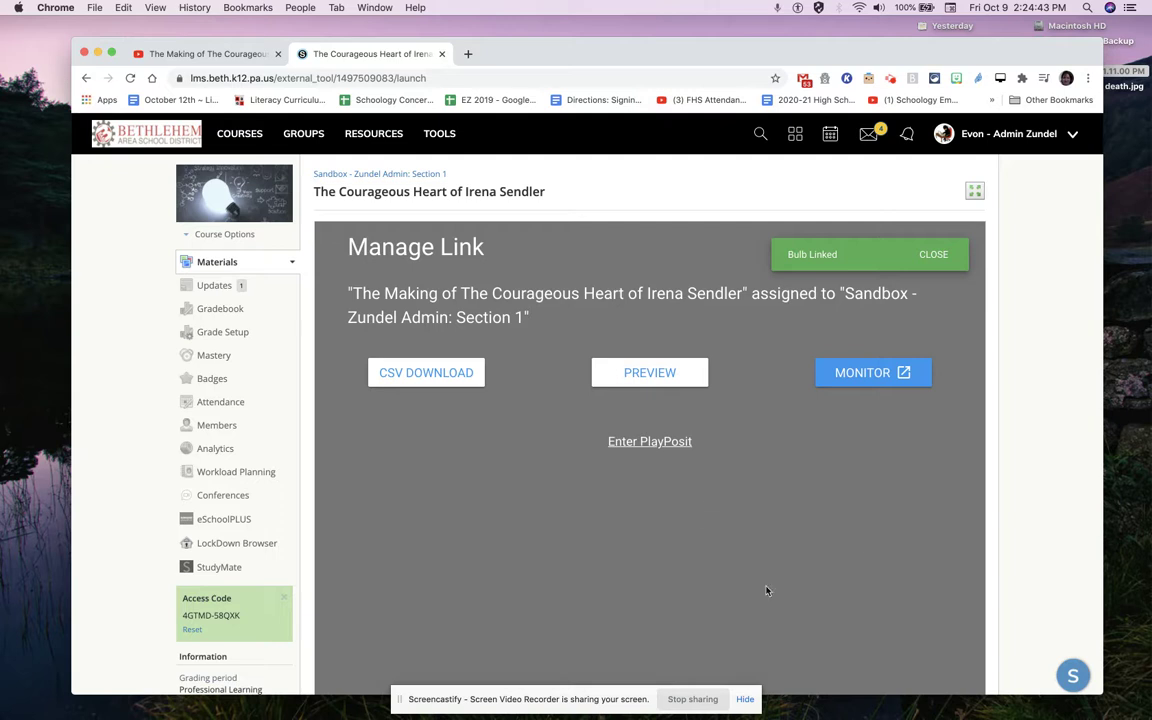
- Copy the material's web address, switch to the other Schoology account, and load the copied address there
click(389, 78)
key(ctrl+c)
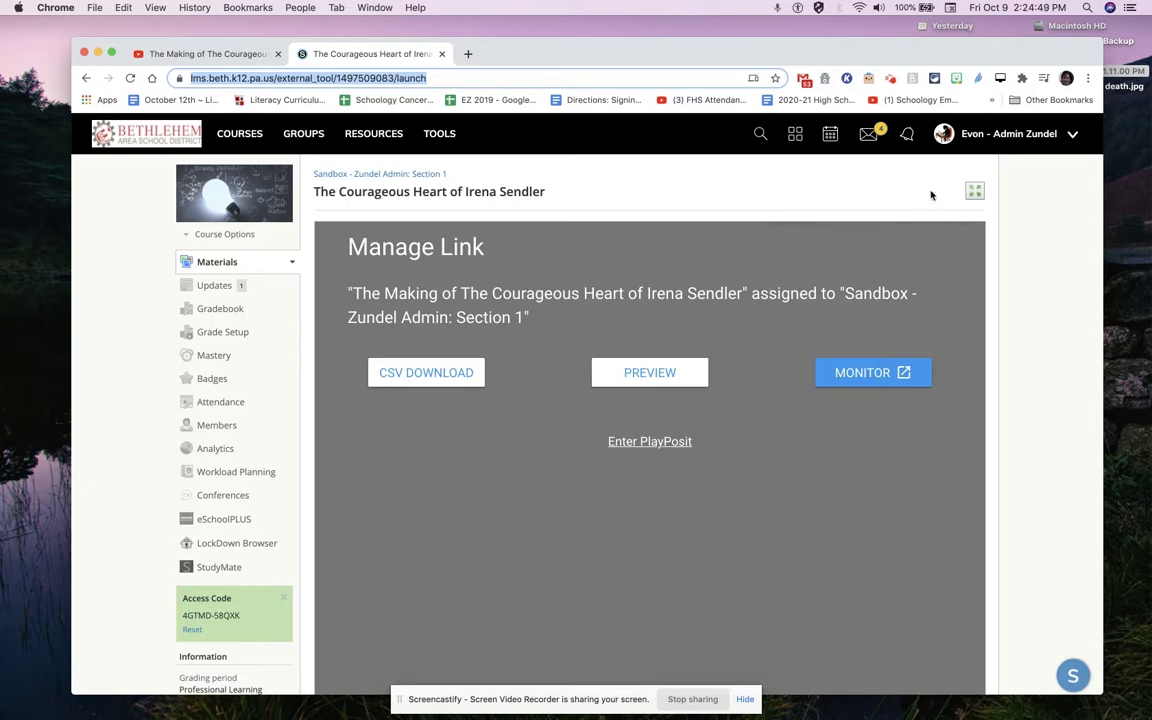
click(1020, 133)
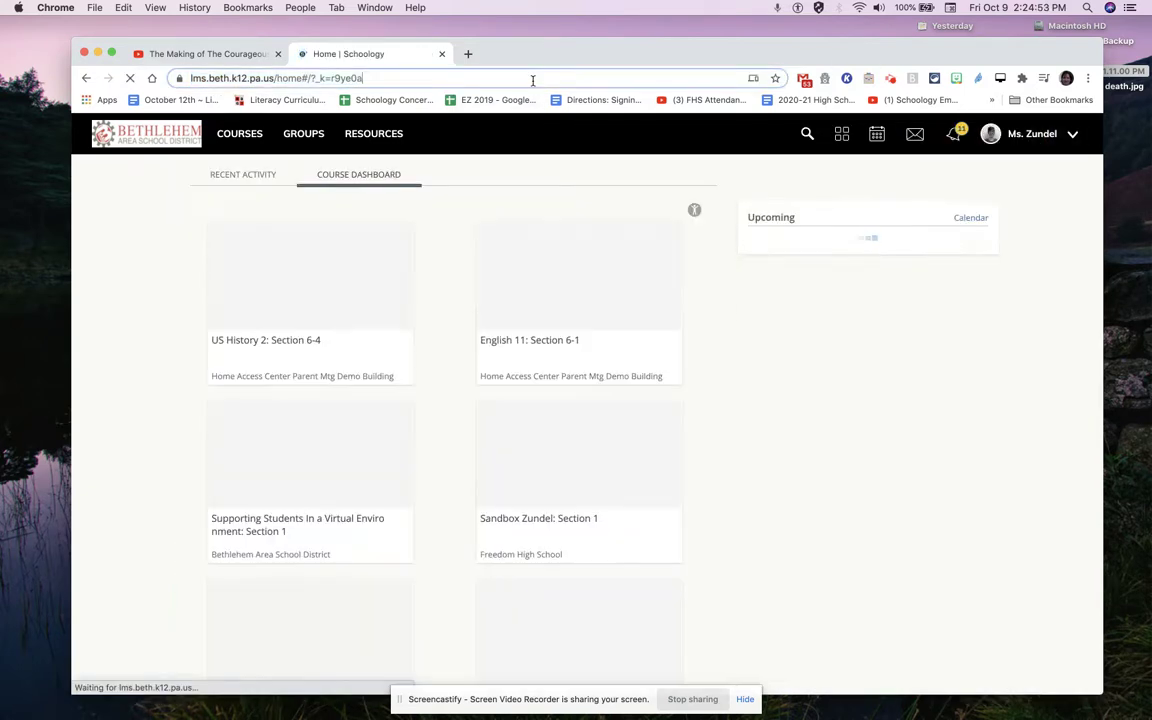
click(535, 80)
key(ctrl+v)
key(Return)
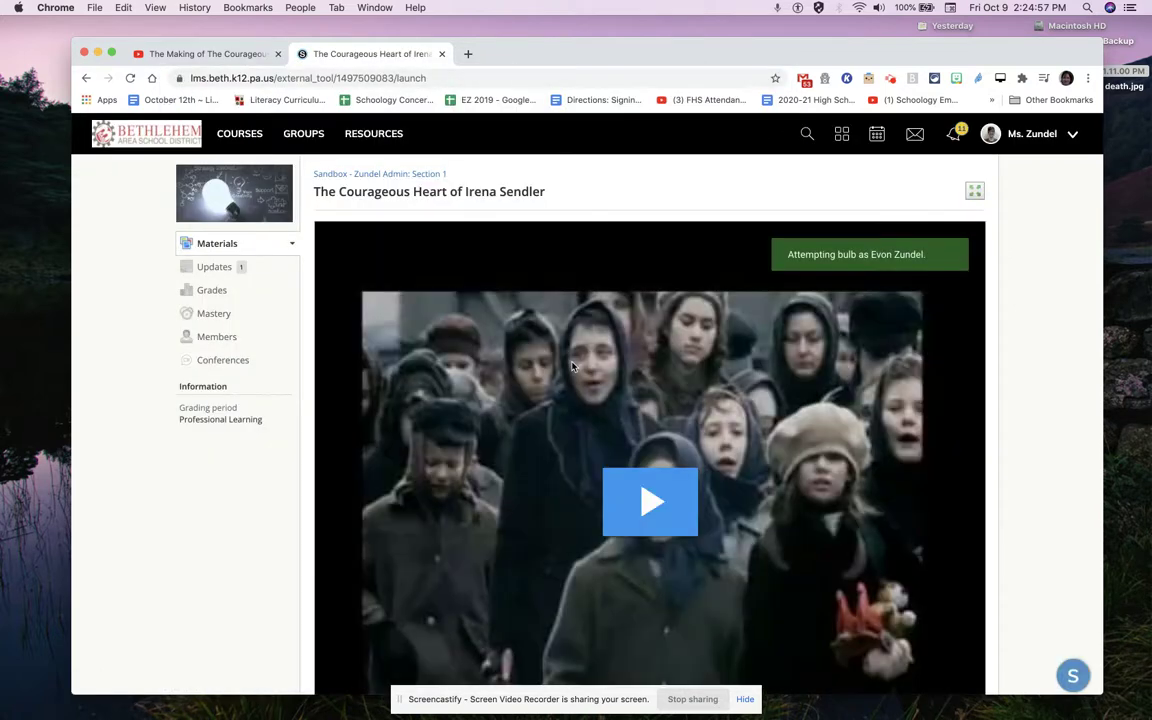
- Play the linked bulb as a learner and check the playback speed choices in the player settings
scroll(573, 368, down, 1)
click(640, 432)
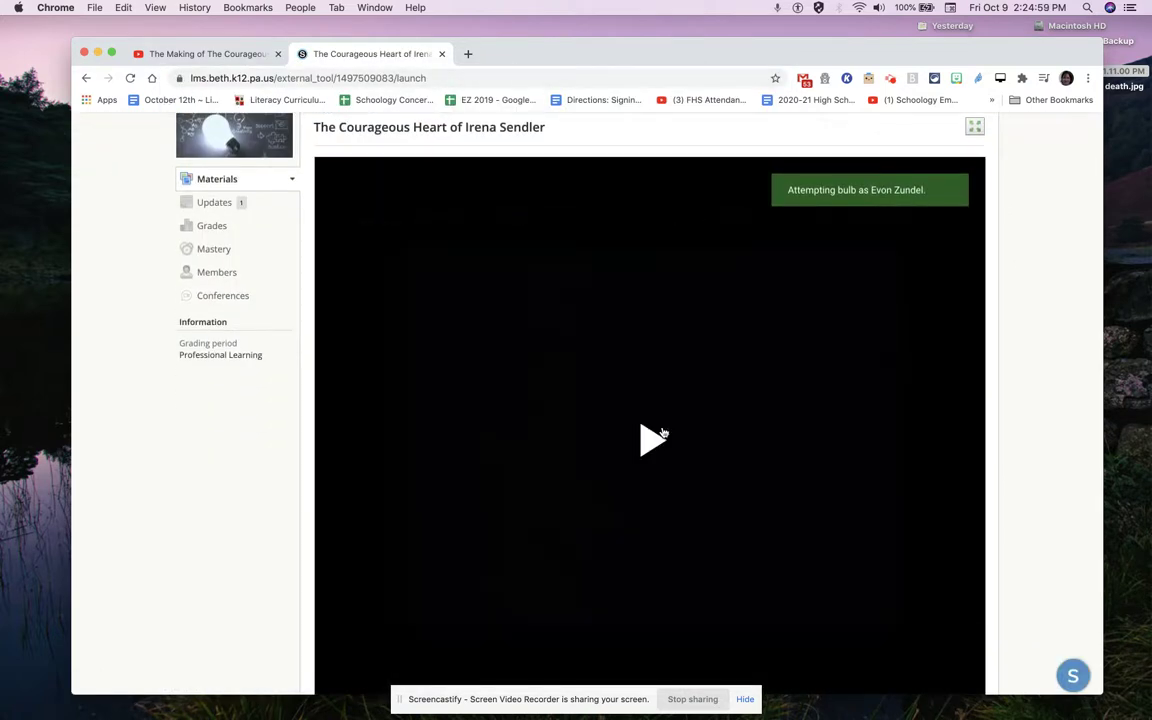
scroll(388, 656, down, 1)
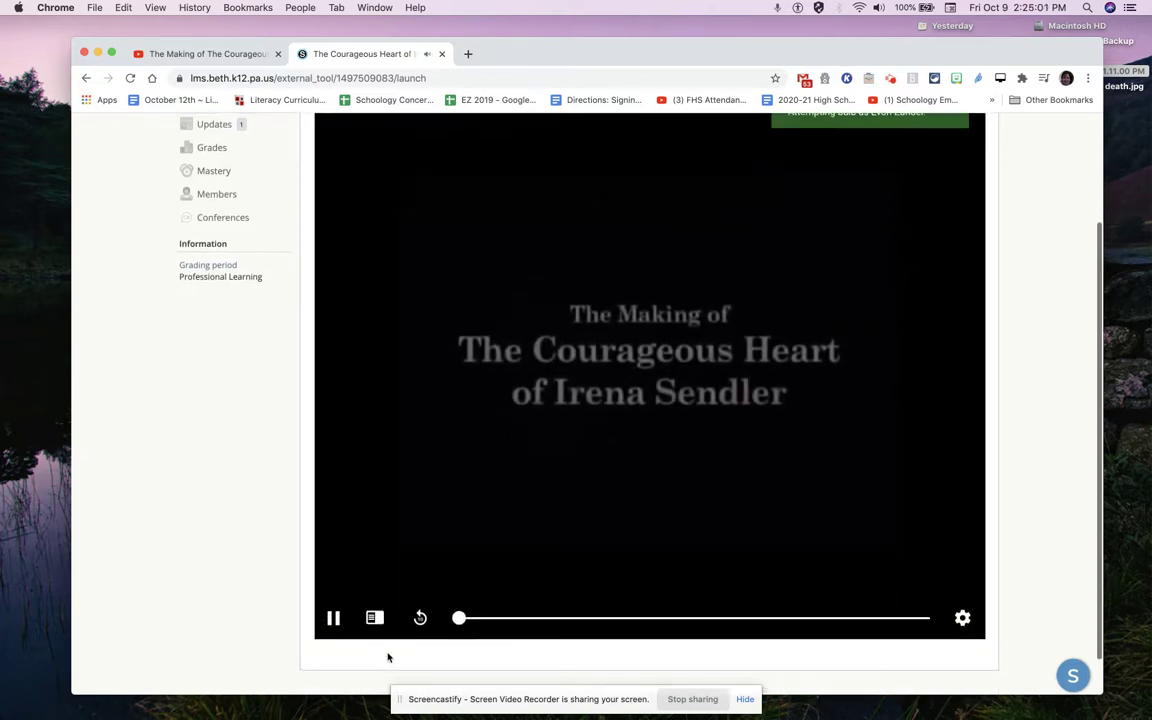
click(962, 617)
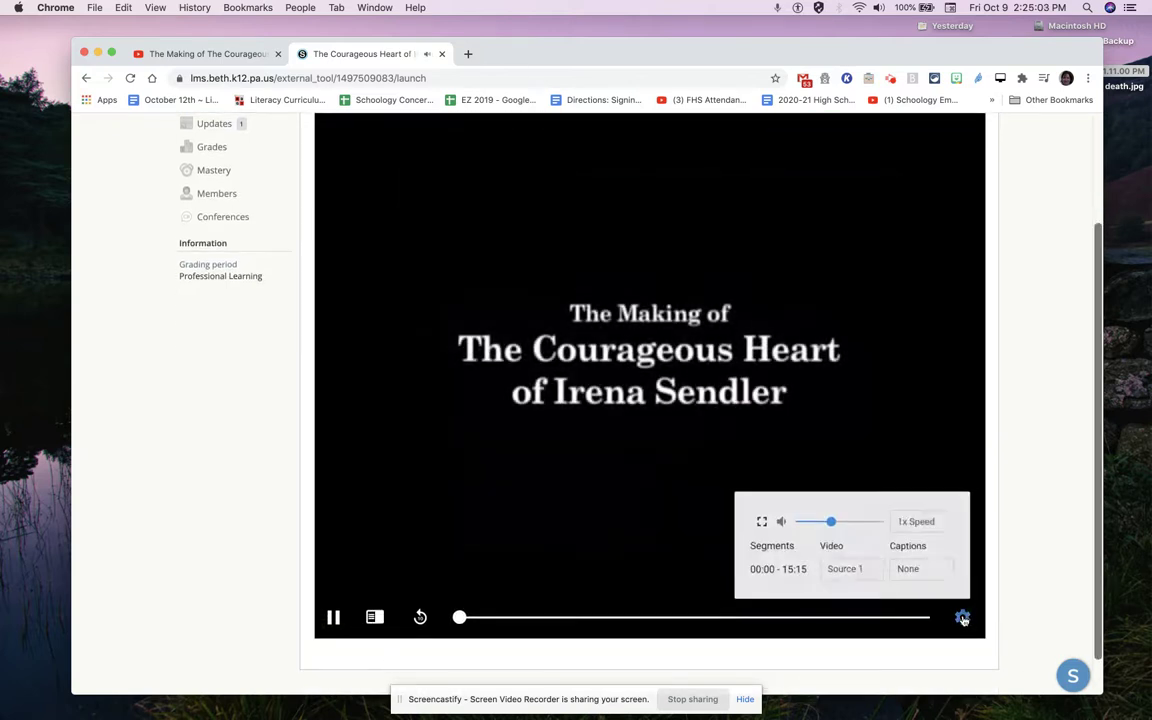
click(912, 521)
click(912, 520)
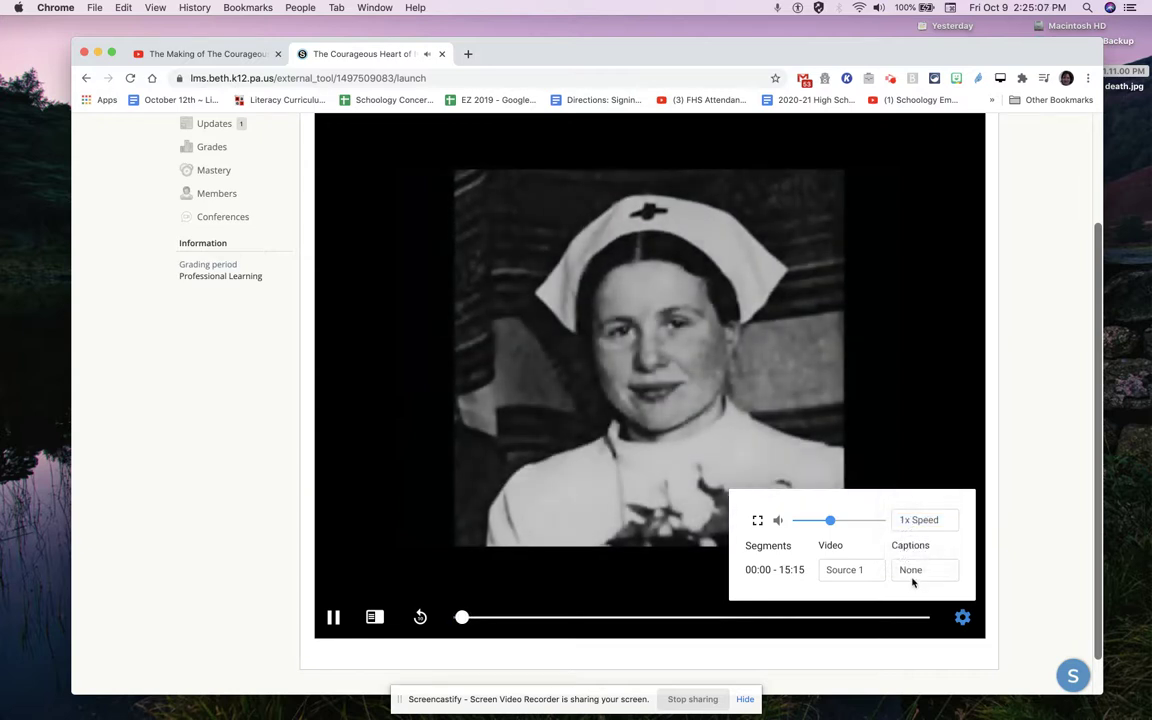
- Turn on English (auto-generated) captions for the bulb and pause the video
click(912, 570)
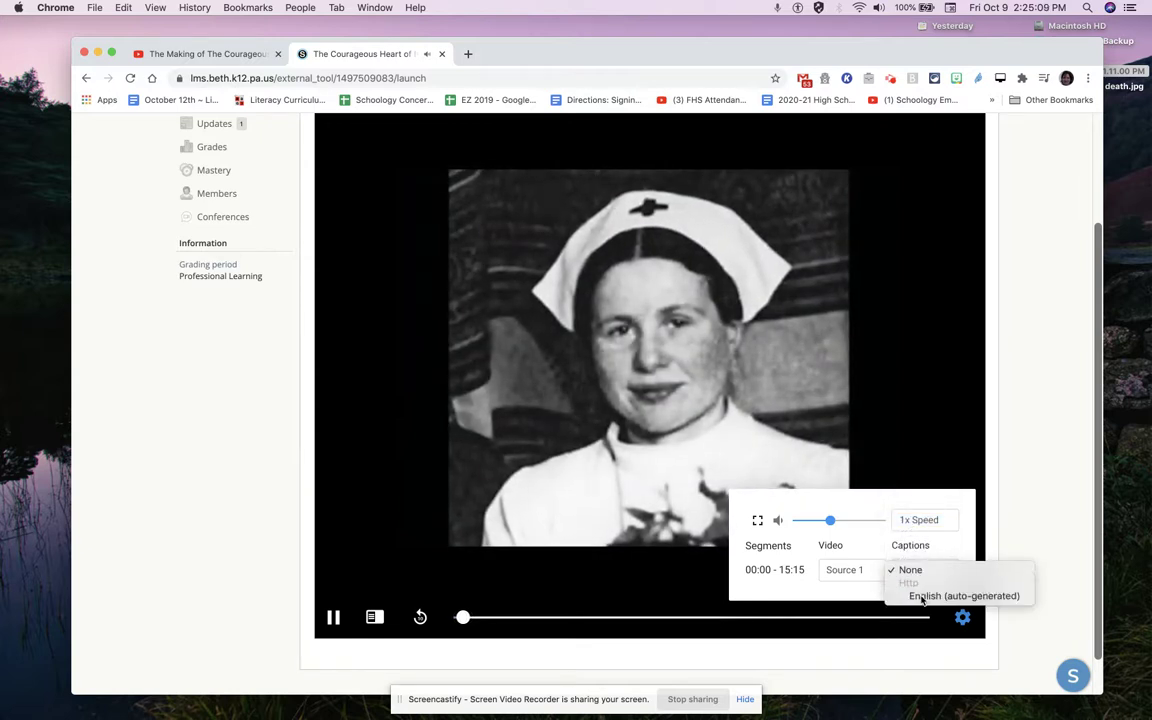
click(921, 597)
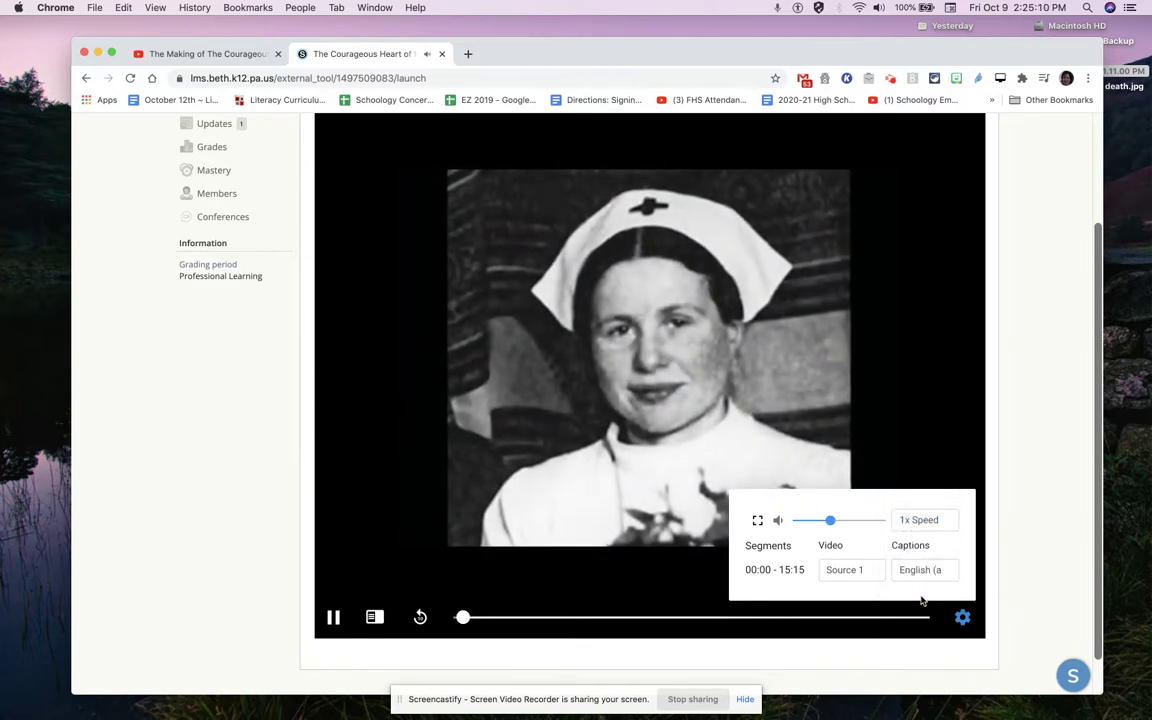
click(940, 474)
click(334, 617)
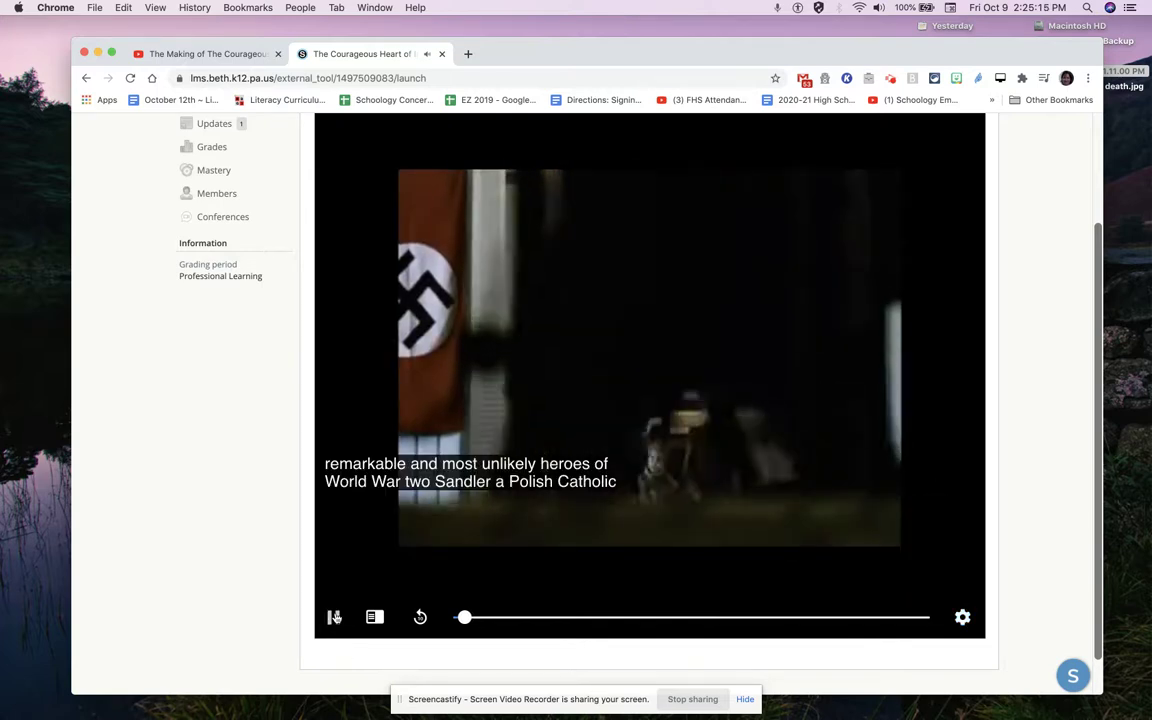
click(334, 617)
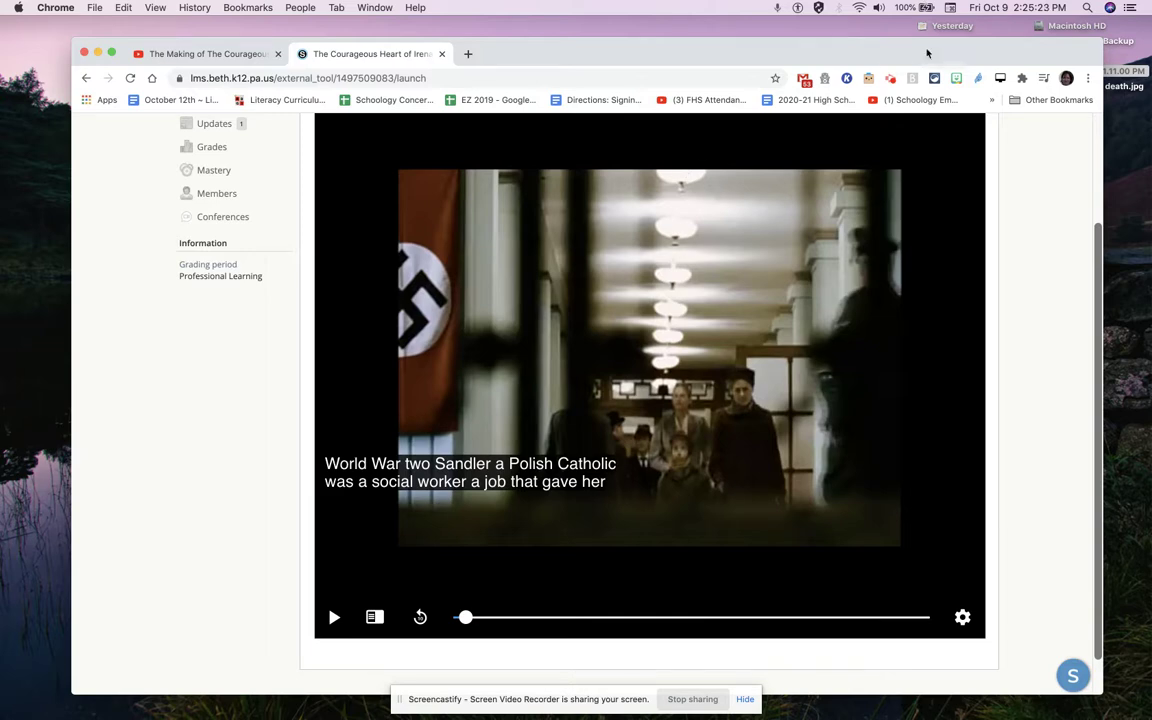
click(891, 78)
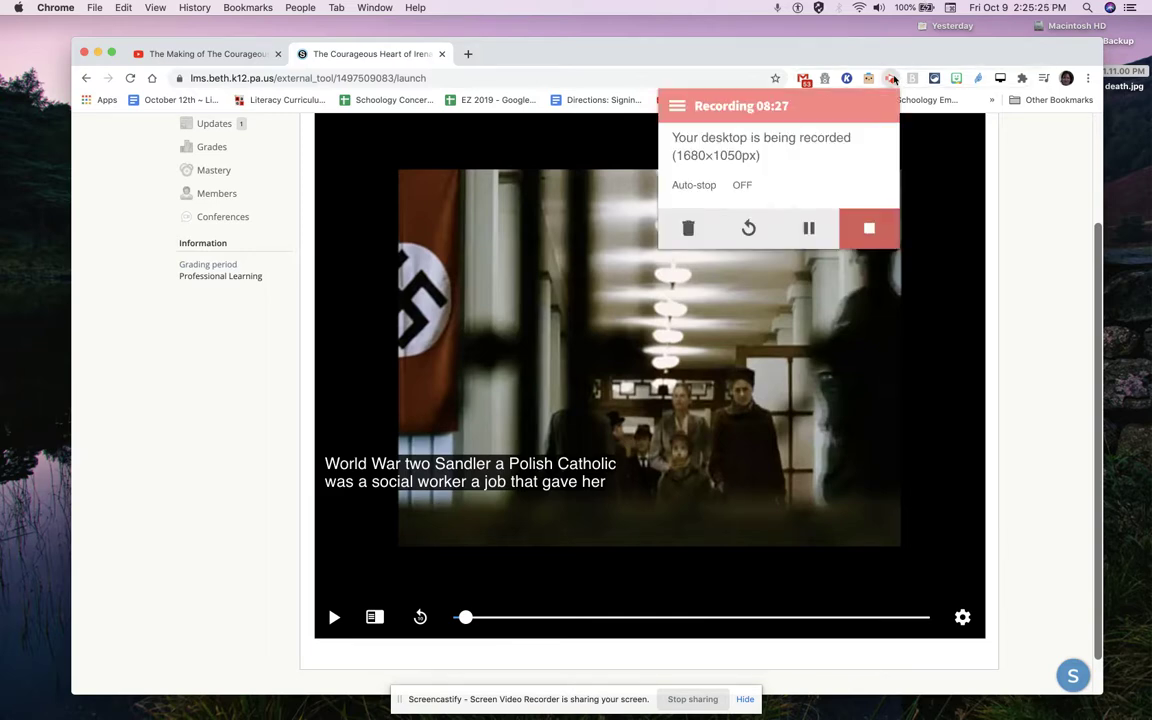